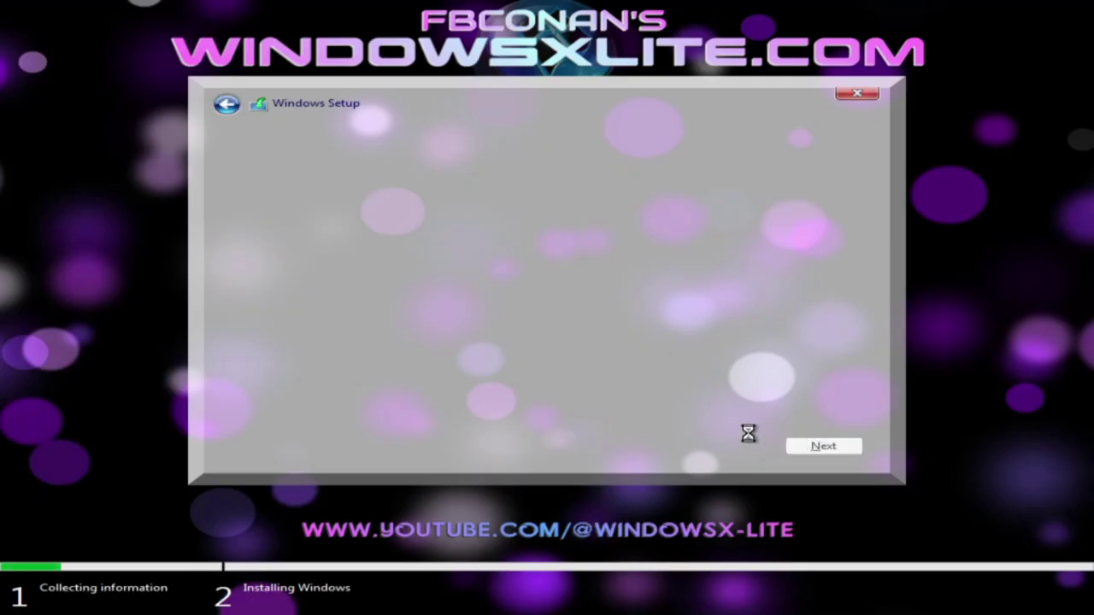
Continue to the next page of Windows Setup.
{"action": "key", "text": "Return"}
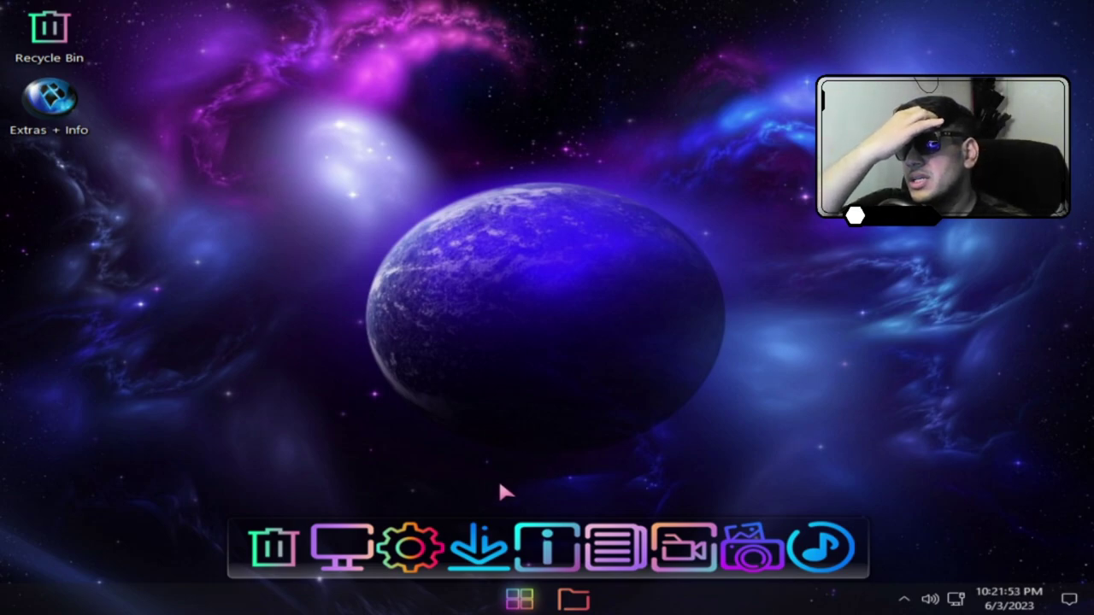
Review the running processes and the memory and CPU performance in Task Manager, and close it.
{"action": "right_click", "coordinate": [669, 607]}
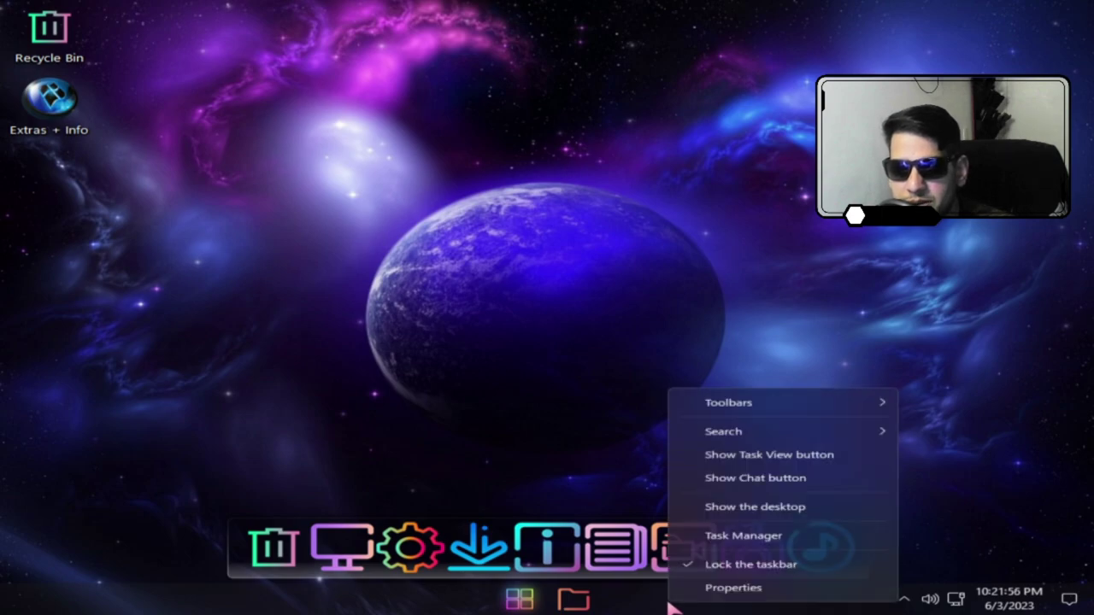
{"action": "left_click", "coordinate": [736, 536]}
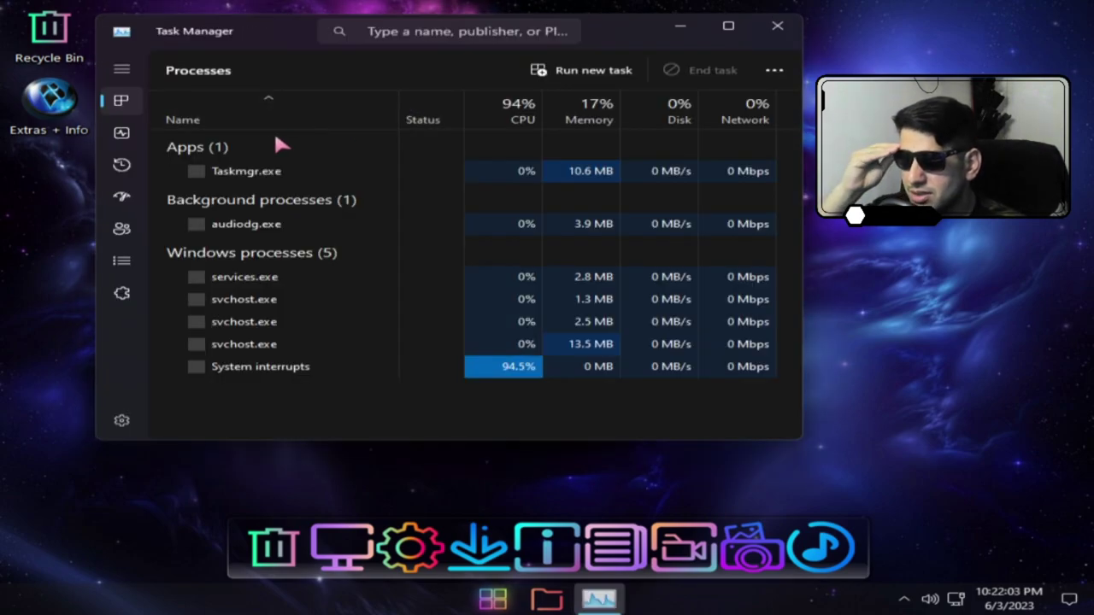
{"action": "left_click", "coordinate": [122, 134]}
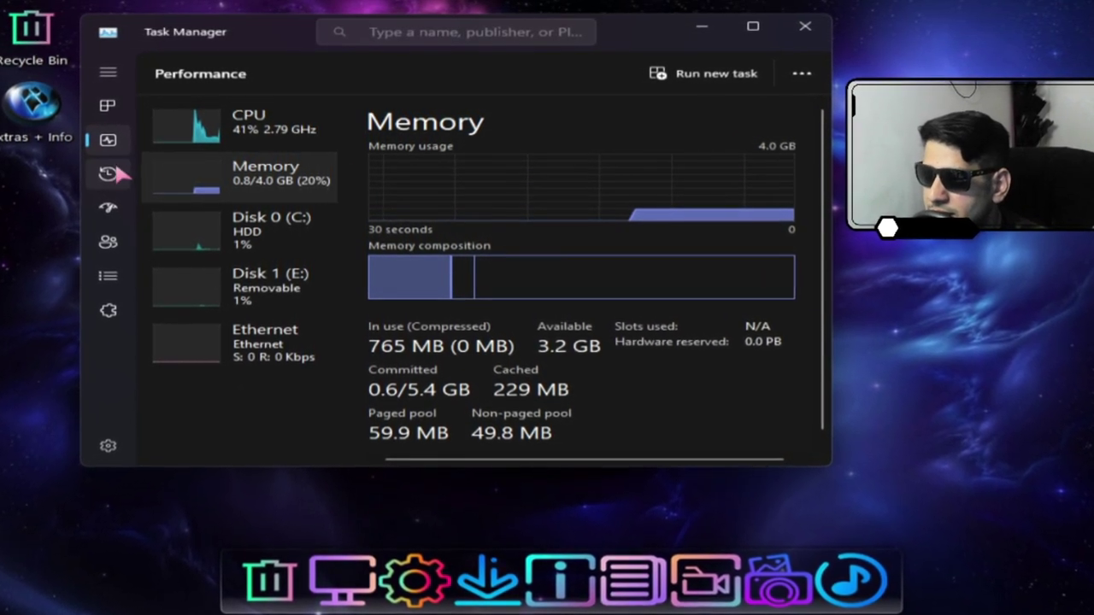
{"action": "left_click", "coordinate": [304, 133]}
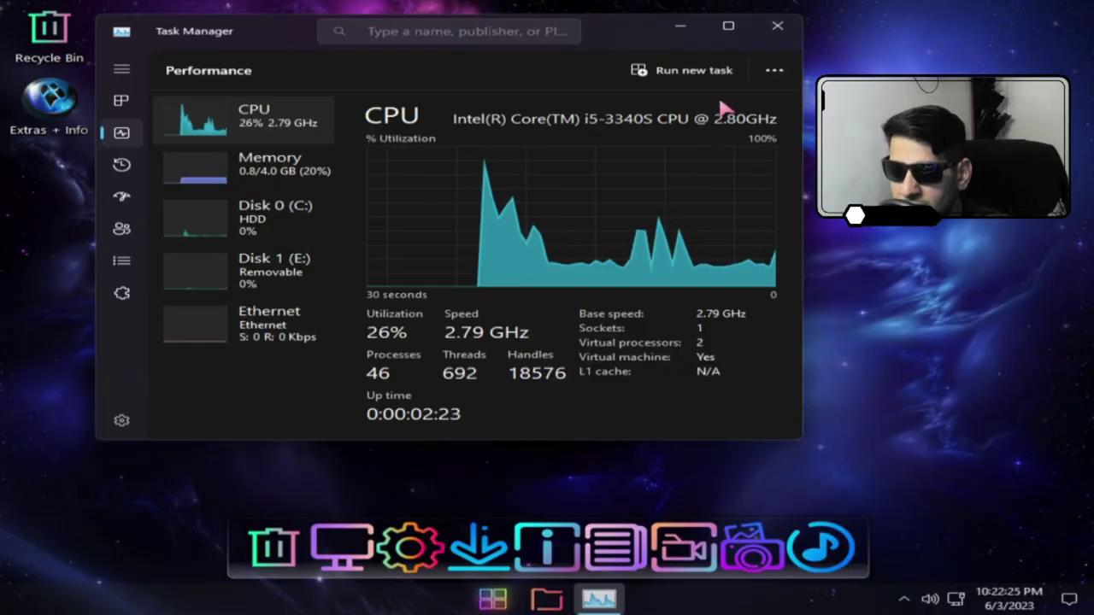
{"action": "left_click", "coordinate": [777, 29]}
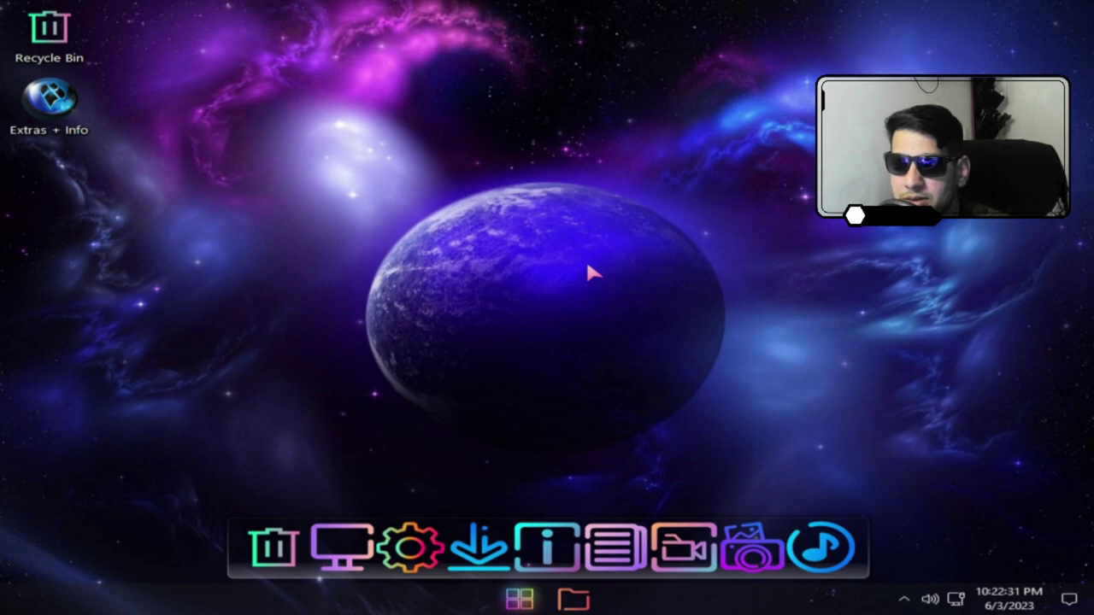
Check the used and free space of the C: Windows X-Lite drive in its properties.
{"action": "key", "text": "super+e"}
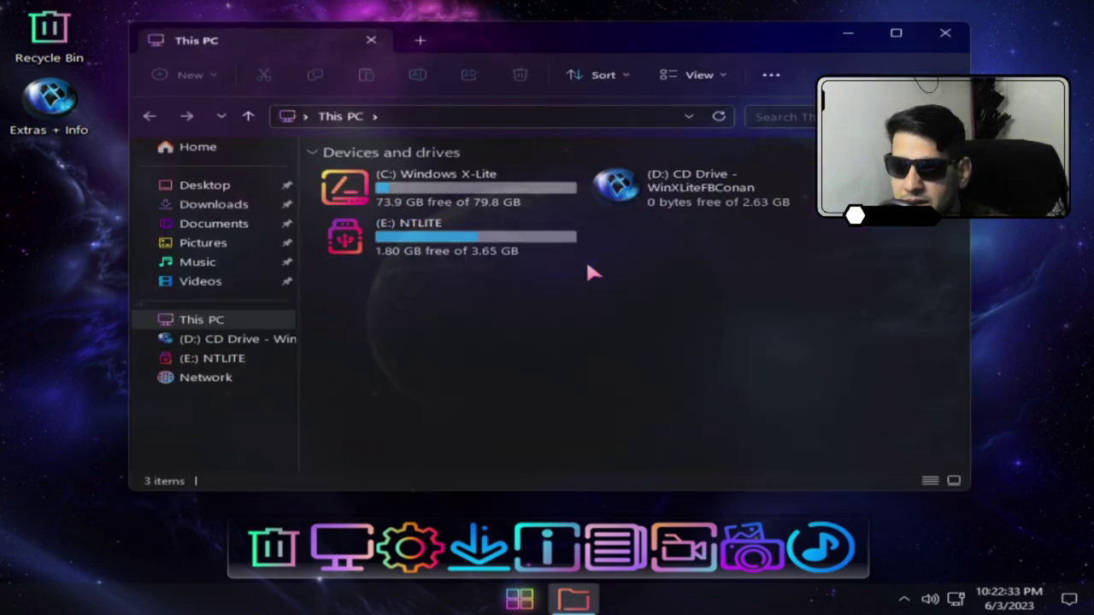
{"action": "right_click", "coordinate": [466, 191]}
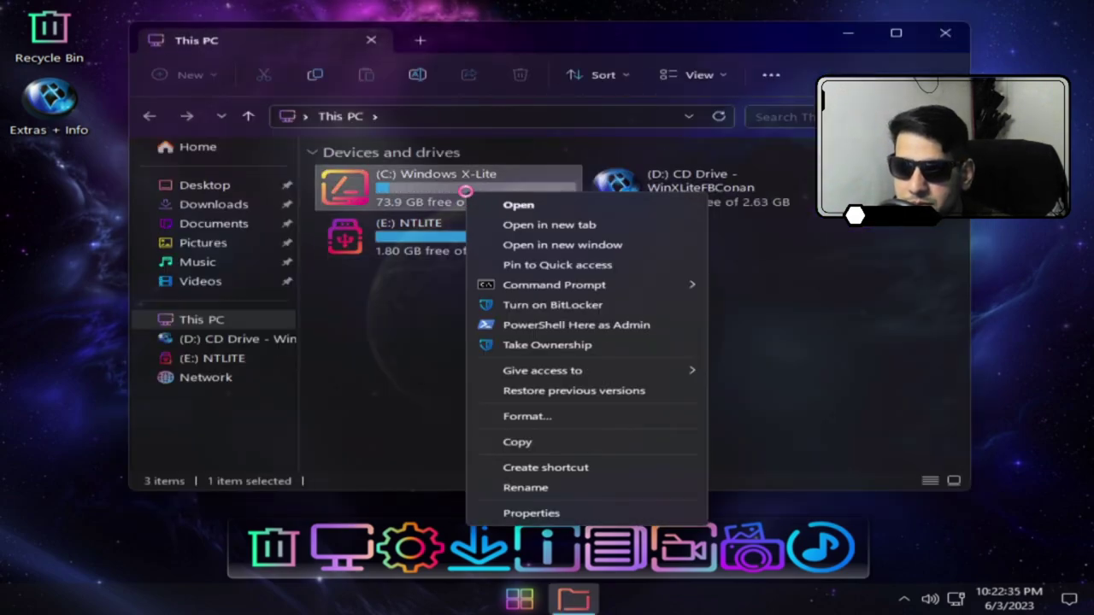
{"action": "left_click", "coordinate": [552, 513]}
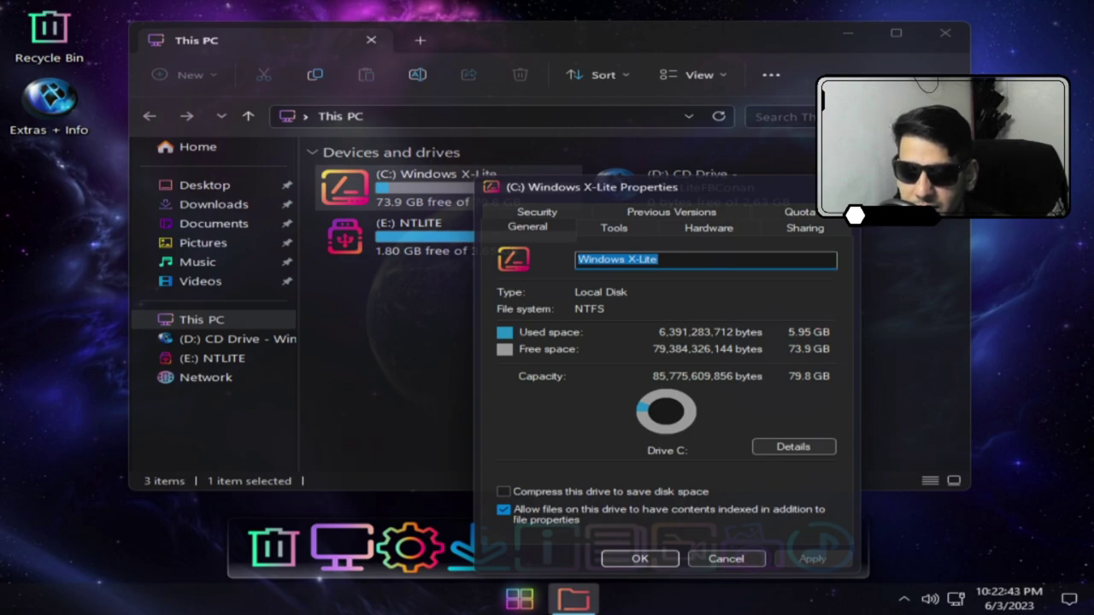
{"action": "key", "text": "Escape"}
Check the size of the D: WinXLiteFBConan CD drive in its properties and close the dialog.
{"action": "right_click", "coordinate": [665, 200]}
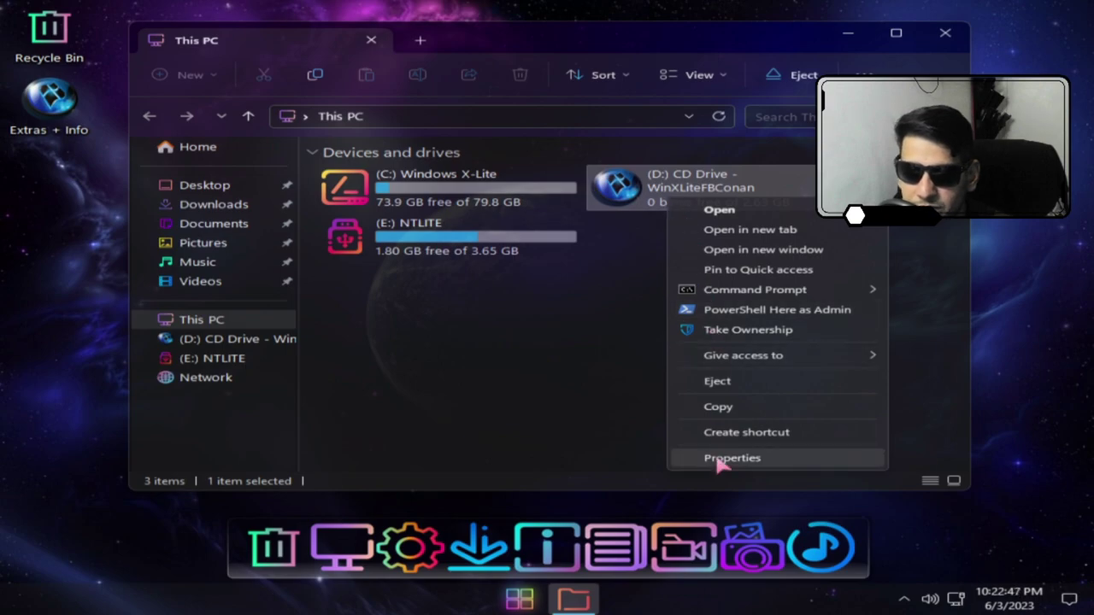
{"action": "left_click", "coordinate": [718, 459]}
{"action": "left_click_drag", "start_coordinate": [757, 210], "coordinate": [294, 120]}
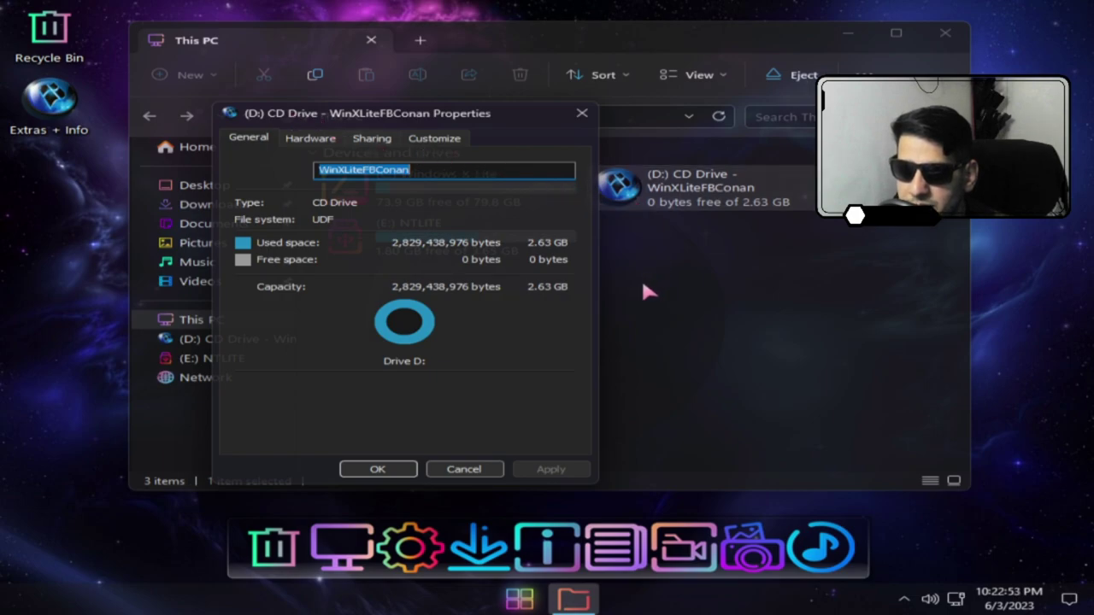
{"action": "left_click", "coordinate": [581, 113]}
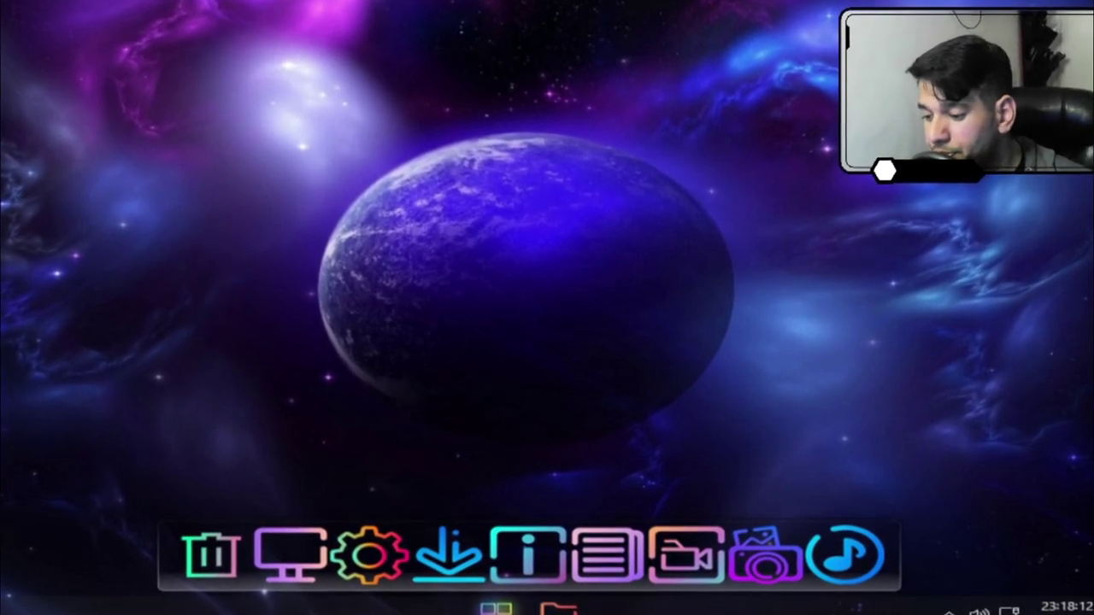
Check the C: drive's used space again from Este Computador, and close the properties and the file window.
{"action": "left_click", "coordinate": [286, 555]}
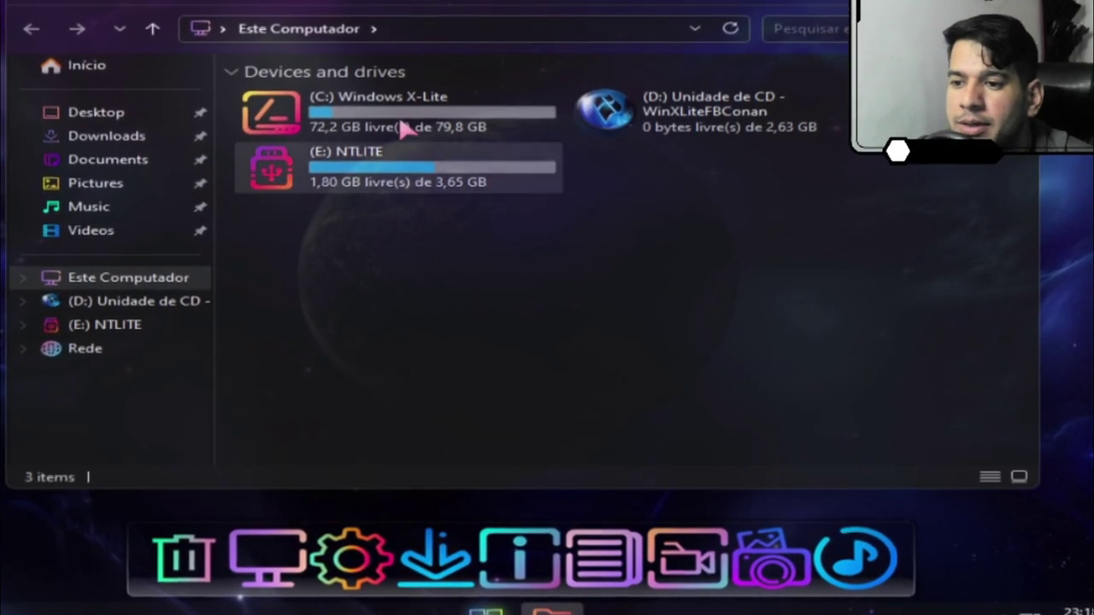
{"action": "left_click", "coordinate": [414, 106]}
{"action": "right_click", "coordinate": [408, 94]}
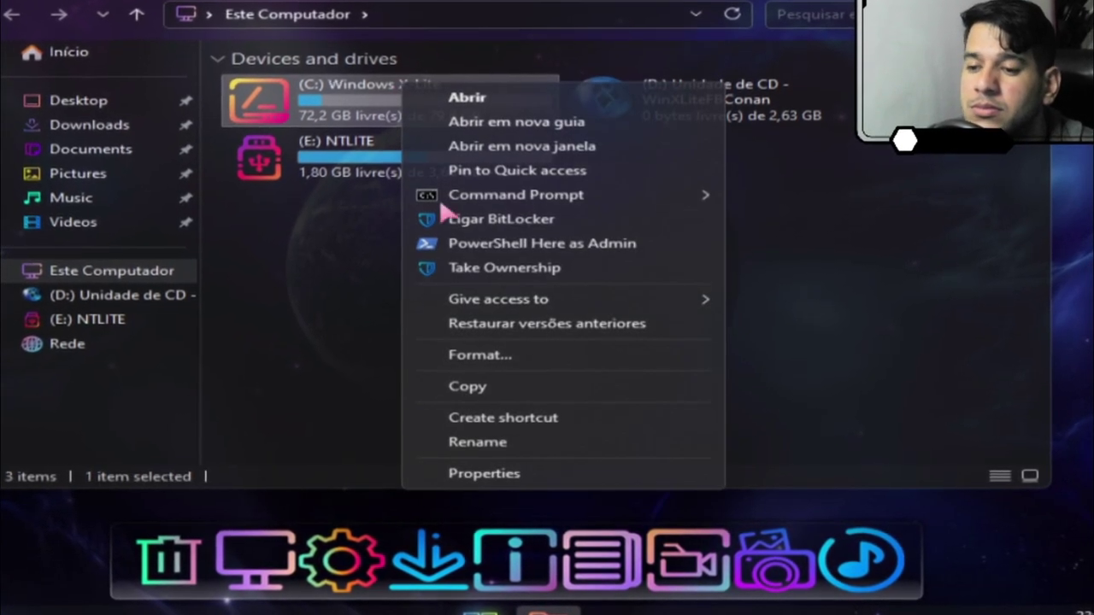
{"action": "left_click", "coordinate": [501, 473]}
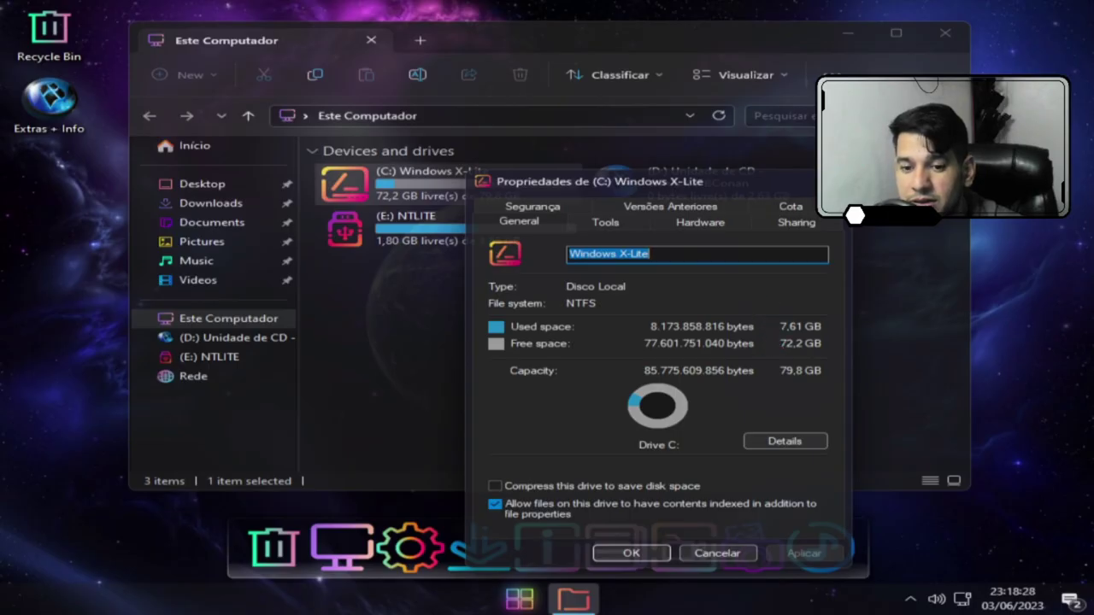
{"action": "key", "text": "Escape"}
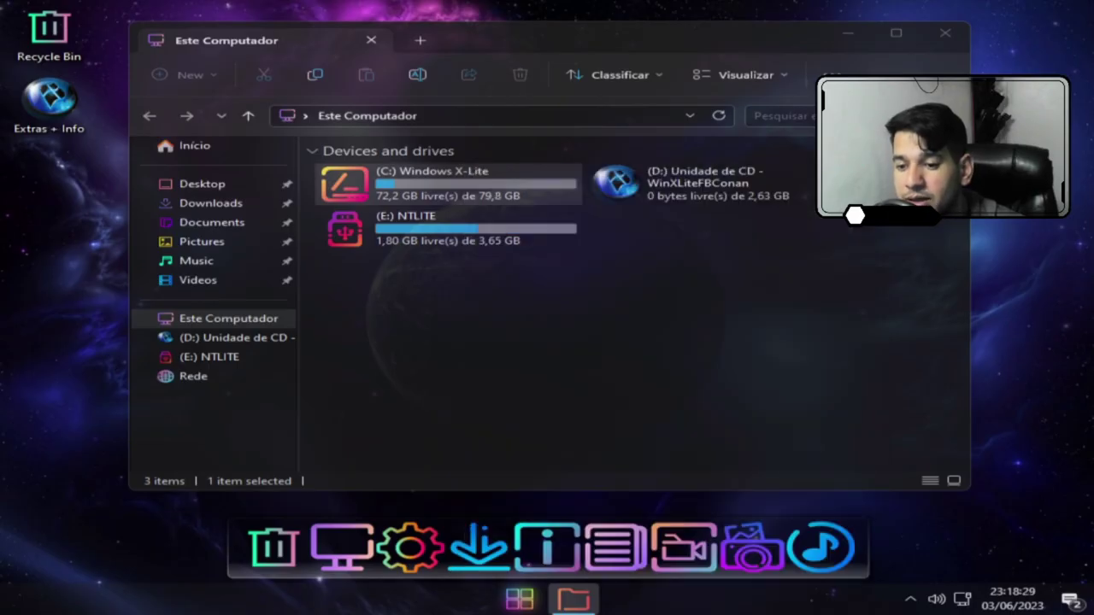
{"action": "left_click", "coordinate": [945, 34]}
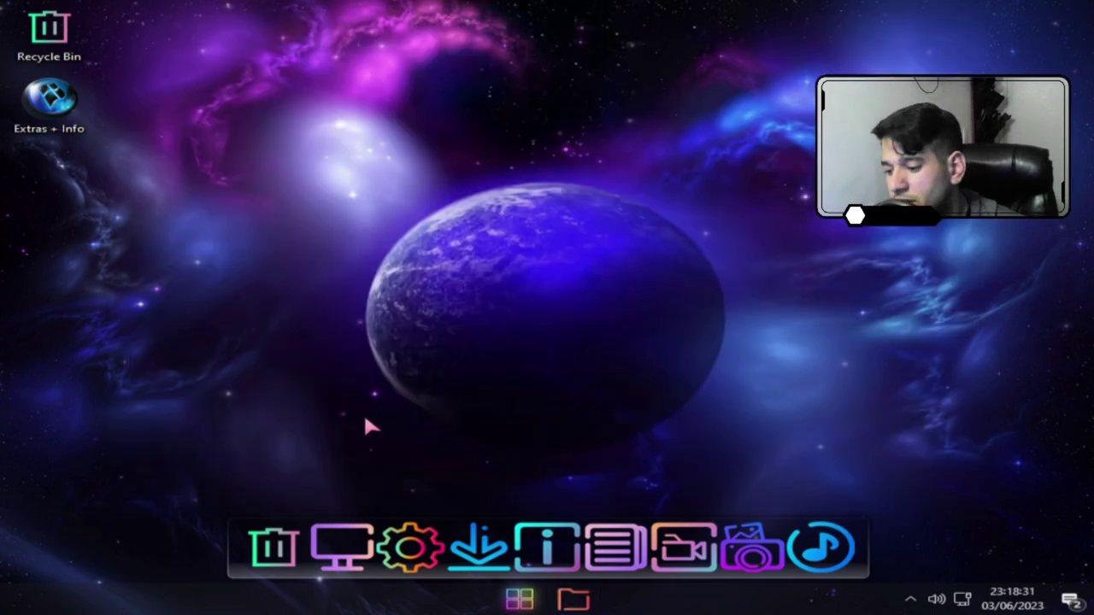
Open Control Panel and show the installed programs under Programas e Recursos.
{"action": "left_click", "coordinate": [523, 598]}
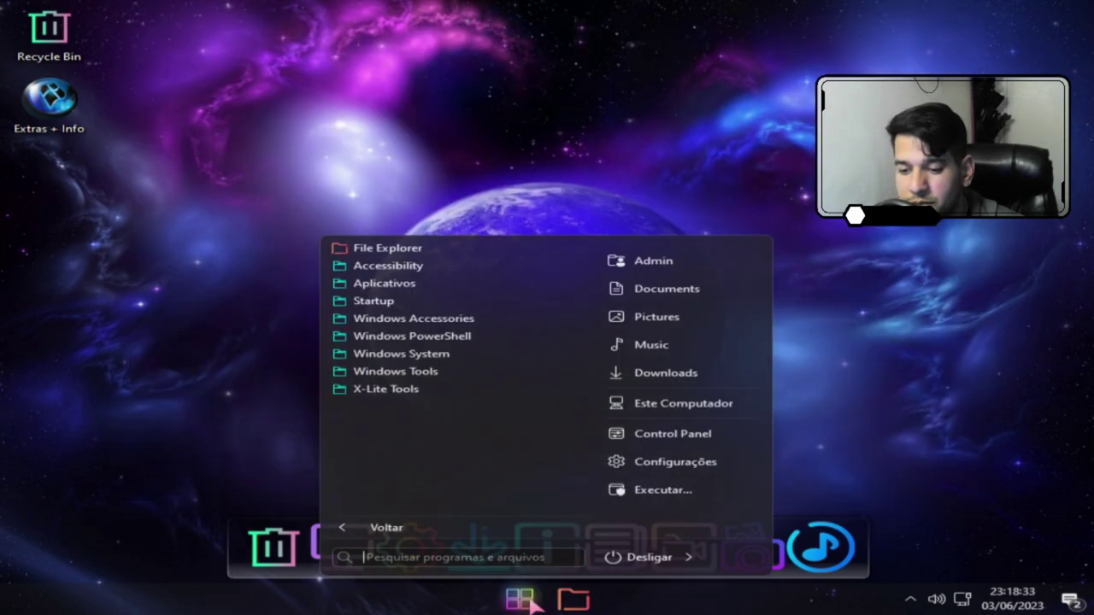
{"action": "left_click", "coordinate": [706, 441]}
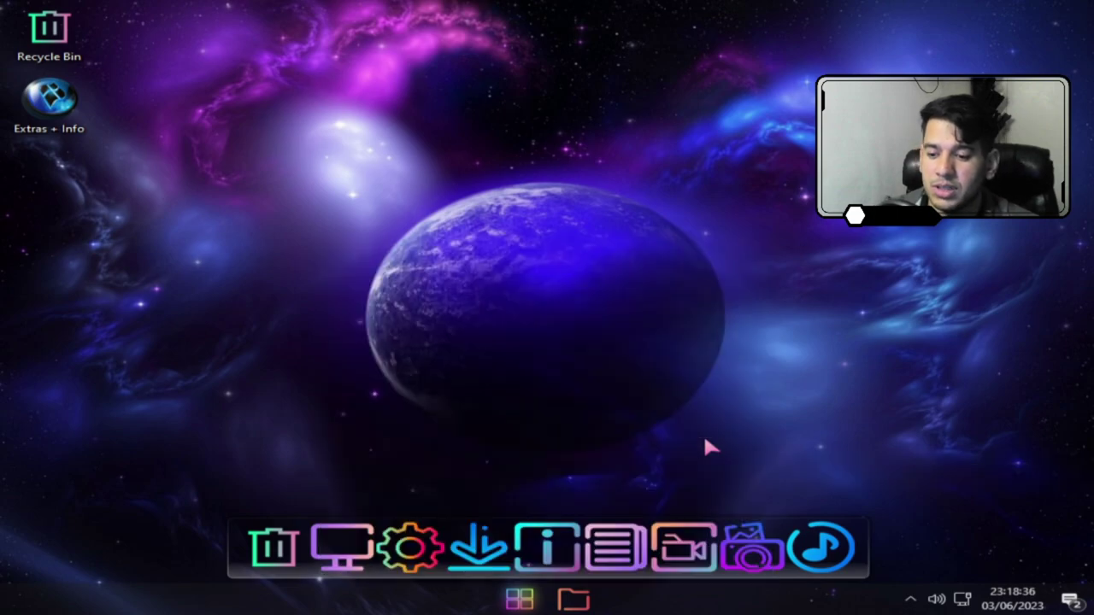
{"action": "left_click", "coordinate": [518, 600]}
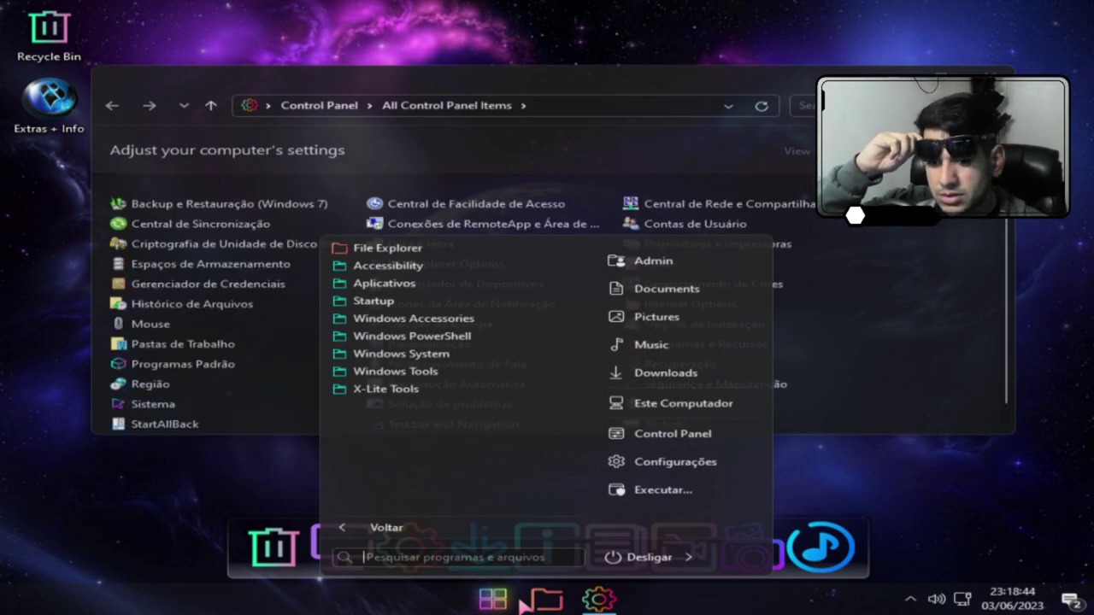
{"action": "left_click", "coordinate": [841, 294]}
{"action": "scroll", "coordinate": [385, 385], "scroll_direction": "down", "scroll_amount": 1}
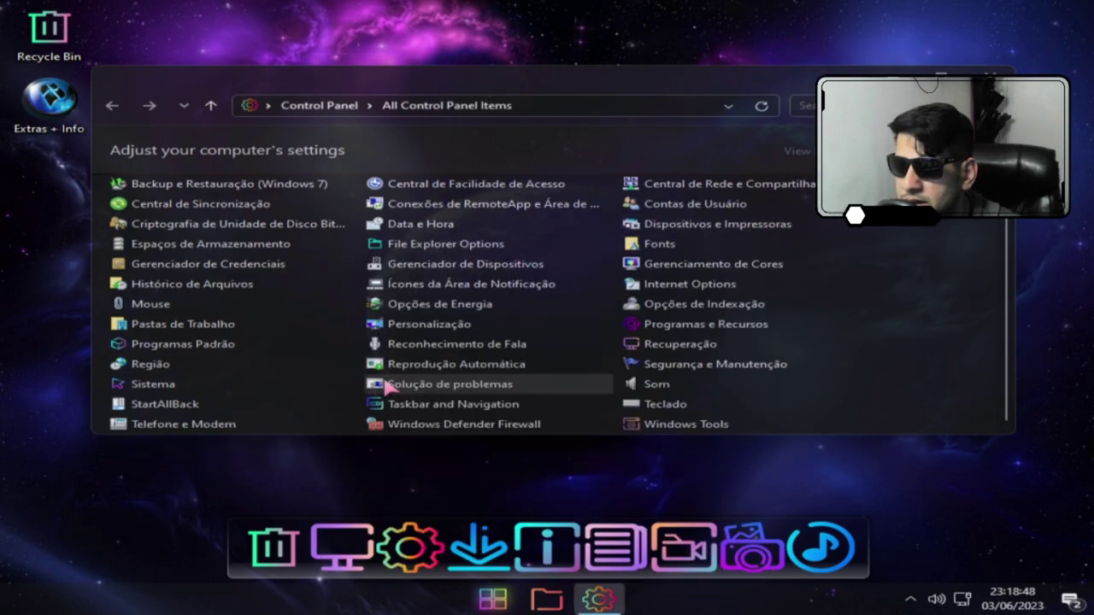
{"action": "left_click", "coordinate": [696, 333]}
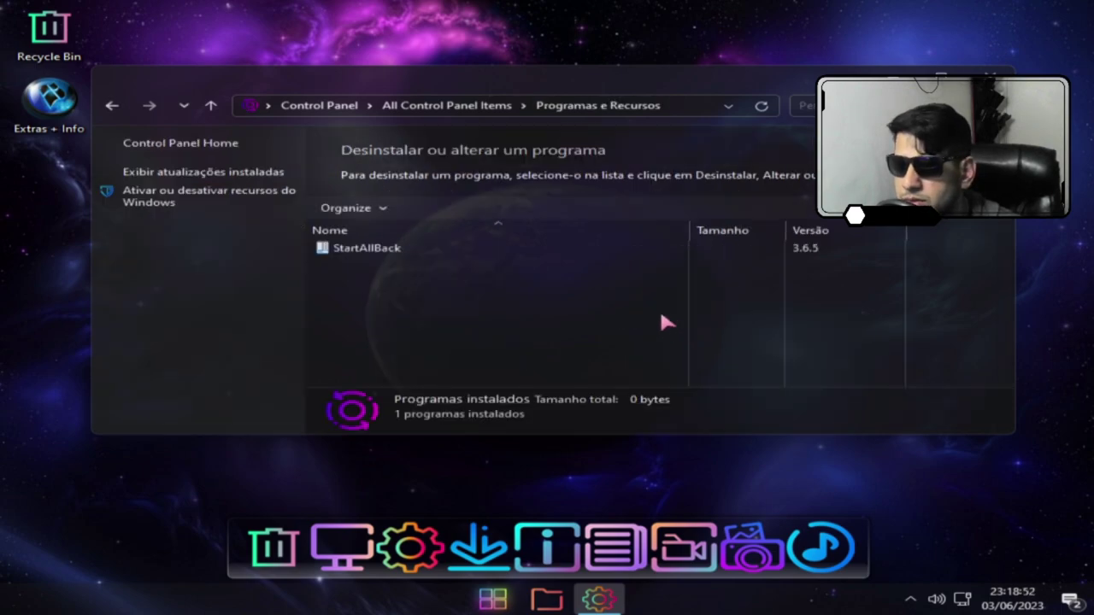
View the installed Windows updates with their publisher and installation dates, and close the window.
{"action": "left_click", "coordinate": [196, 175]}
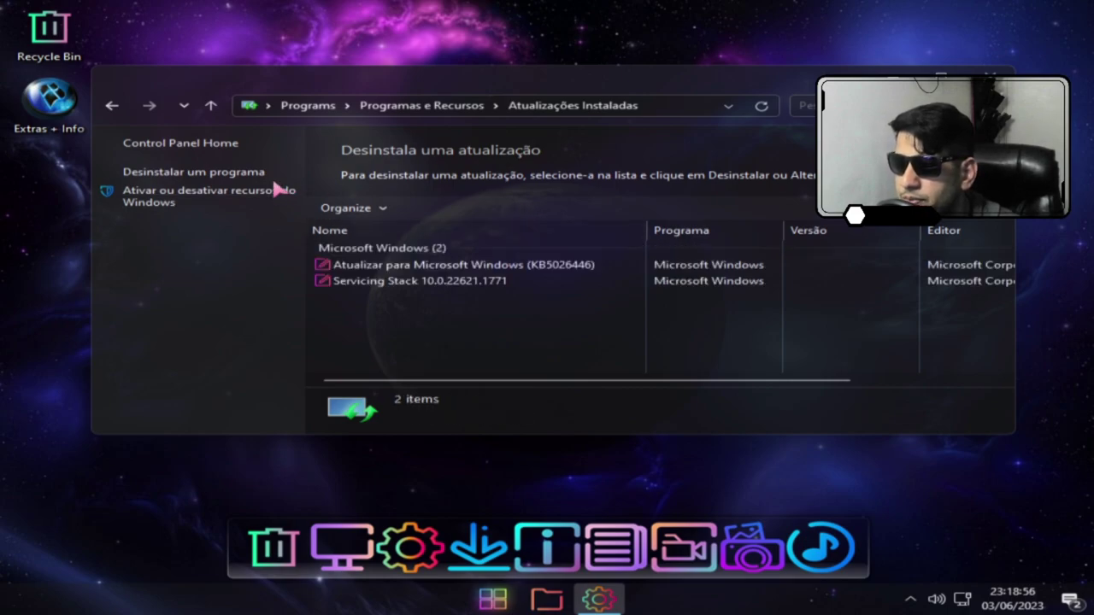
{"action": "left_click_drag", "start_coordinate": [597, 382], "coordinate": [886, 389]}
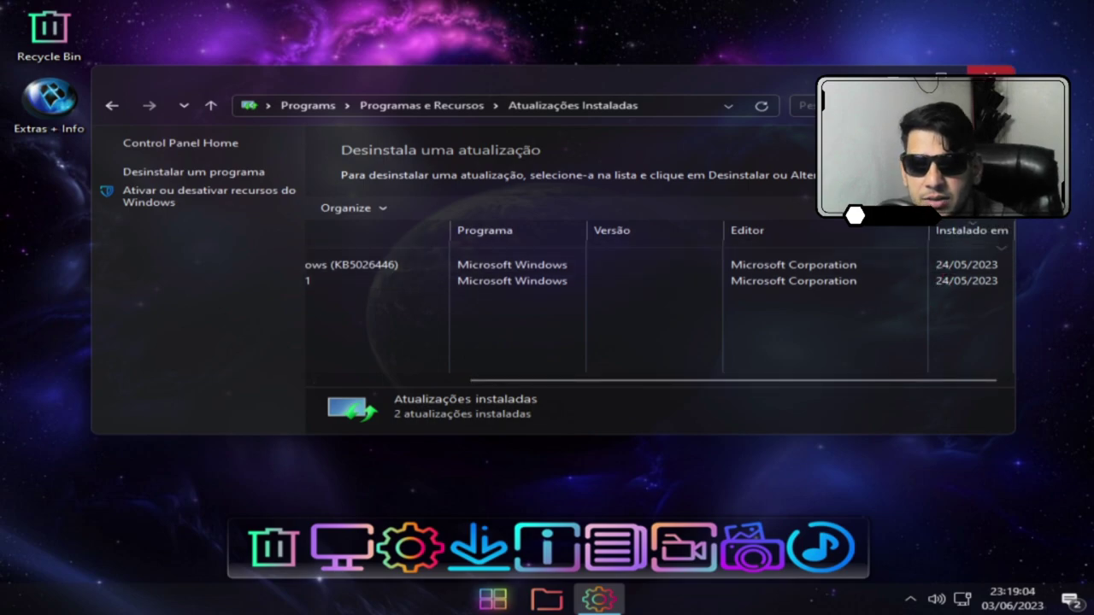
{"action": "left_click", "coordinate": [991, 76]}
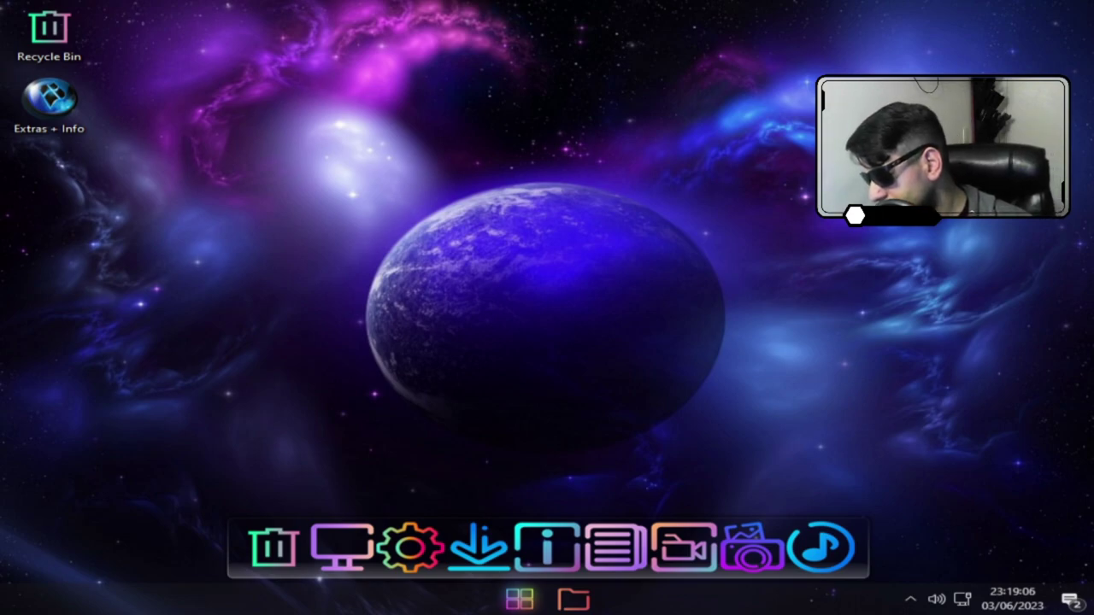
Run winver to check the Windows version and build, and close the About Windows dialog.
{"action": "key", "text": "super+r"}
{"action": "type", "text": "w"}
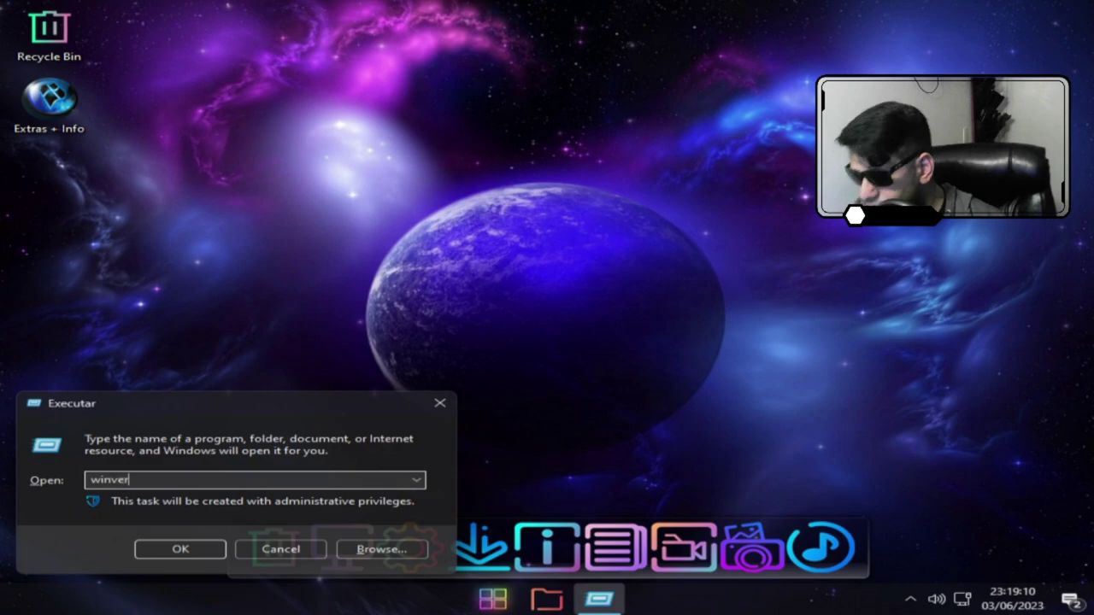
{"action": "left_click", "coordinate": [178, 551]}
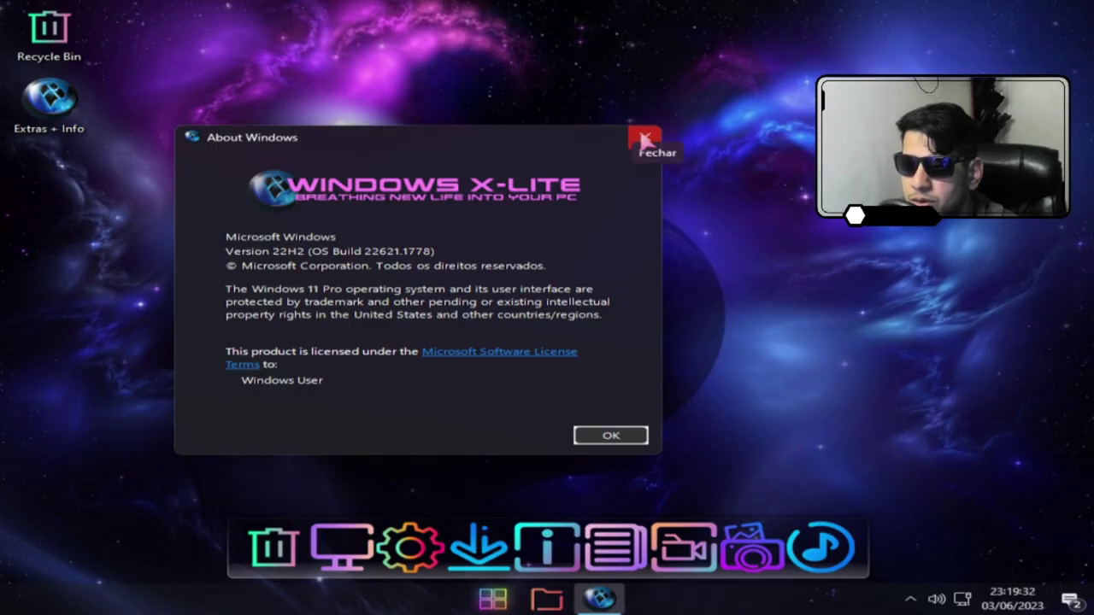
{"action": "left_click", "coordinate": [646, 139]}
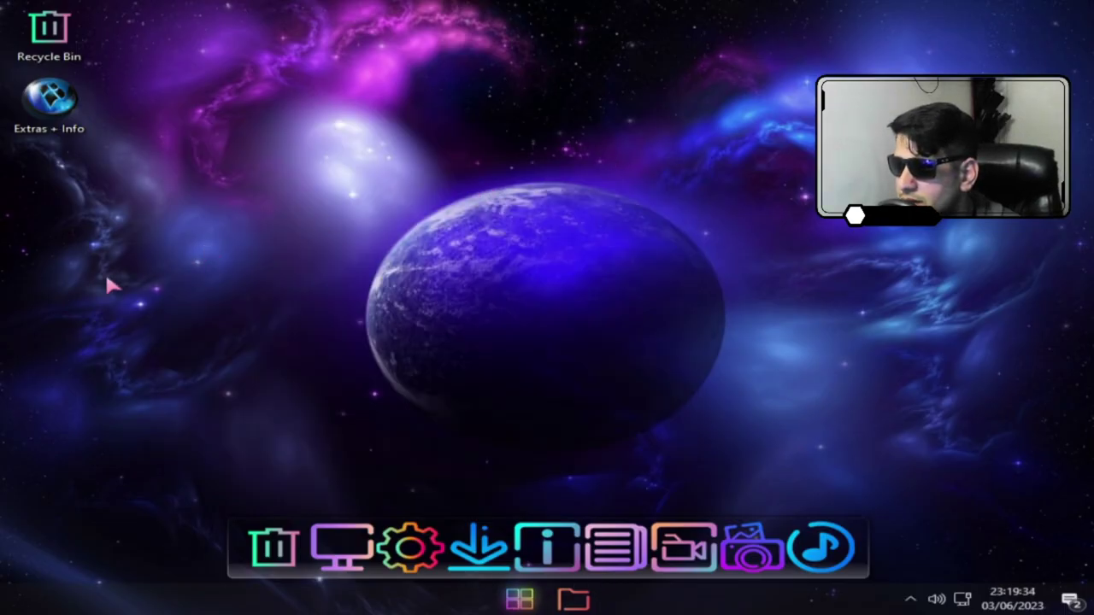
Look through the desktop's extra context options, open PowerShell there as administrator, and close it.
{"action": "right_click", "coordinate": [237, 294]}
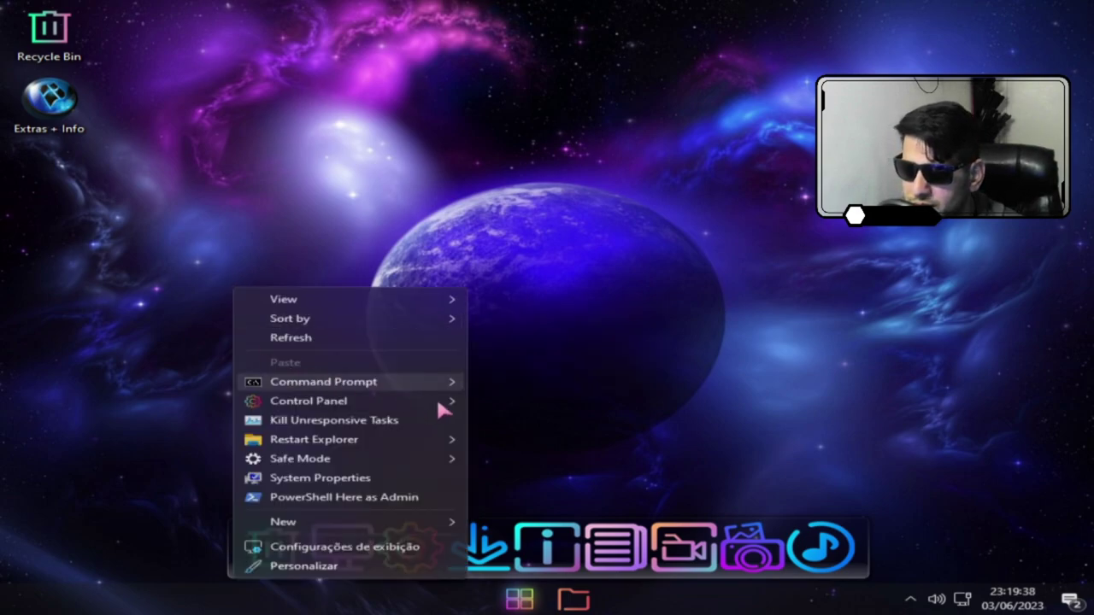
{"action": "mouse_move", "coordinate": [367, 404]}
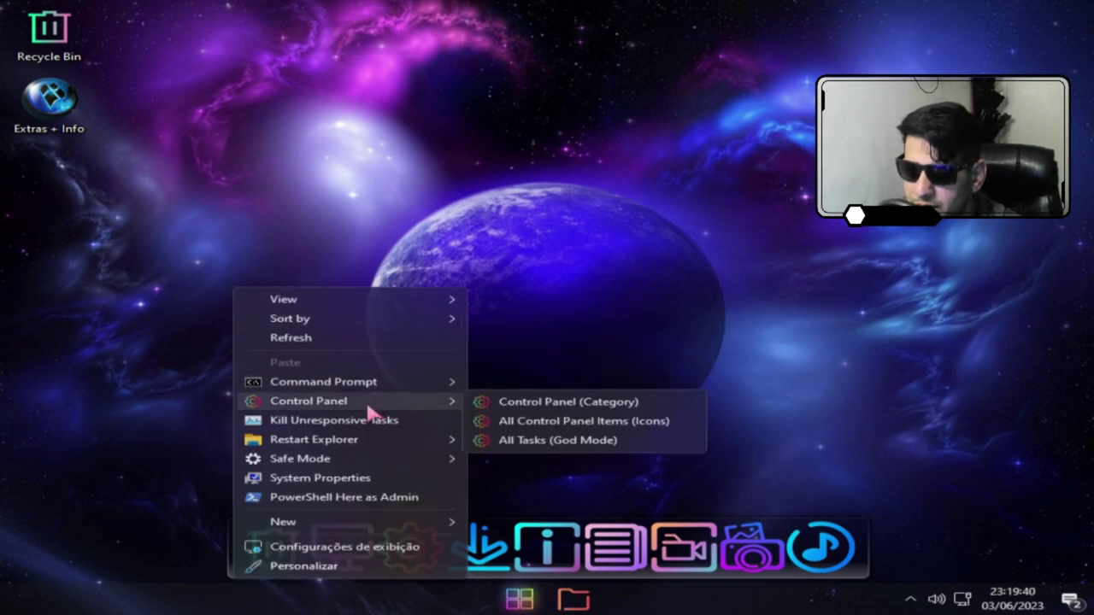
{"action": "mouse_move", "coordinate": [414, 392]}
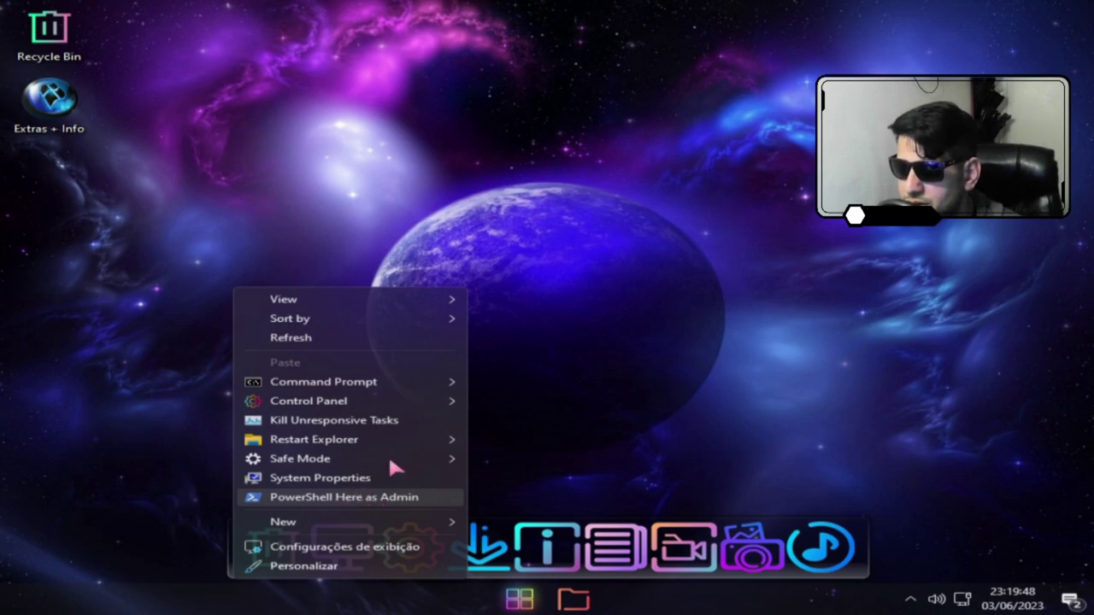
{"action": "mouse_move", "coordinate": [453, 442]}
{"action": "left_click", "coordinate": [360, 496]}
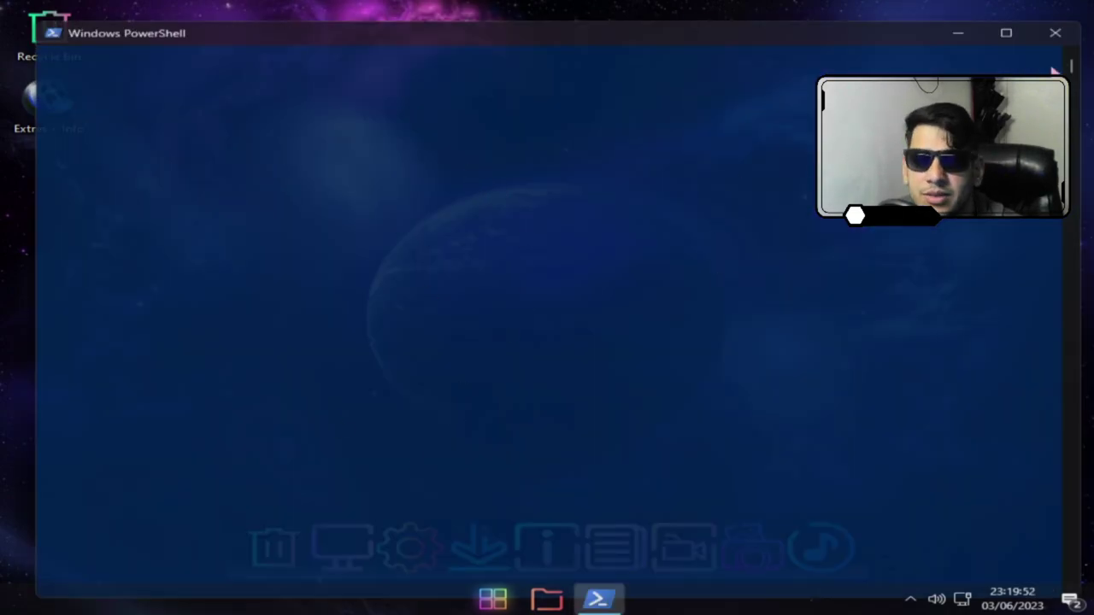
{"action": "left_click", "coordinate": [1056, 33]}
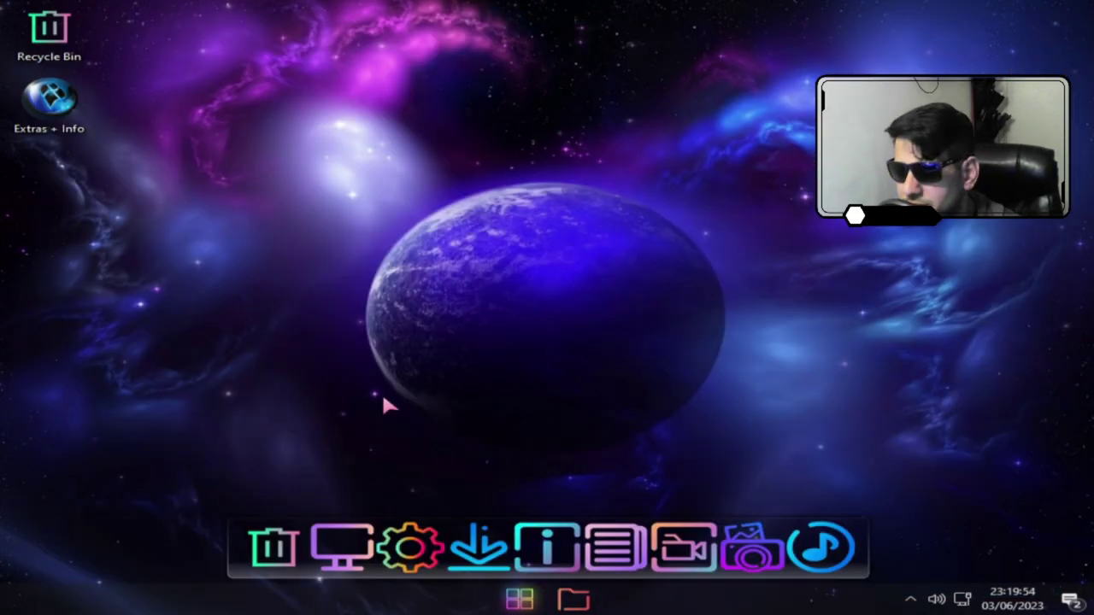
Open the Extras + Info desktop folder, view the contents of Fix Xbox Sign In, and return to the 0ptional folder.
{"action": "double_click", "coordinate": [68, 113]}
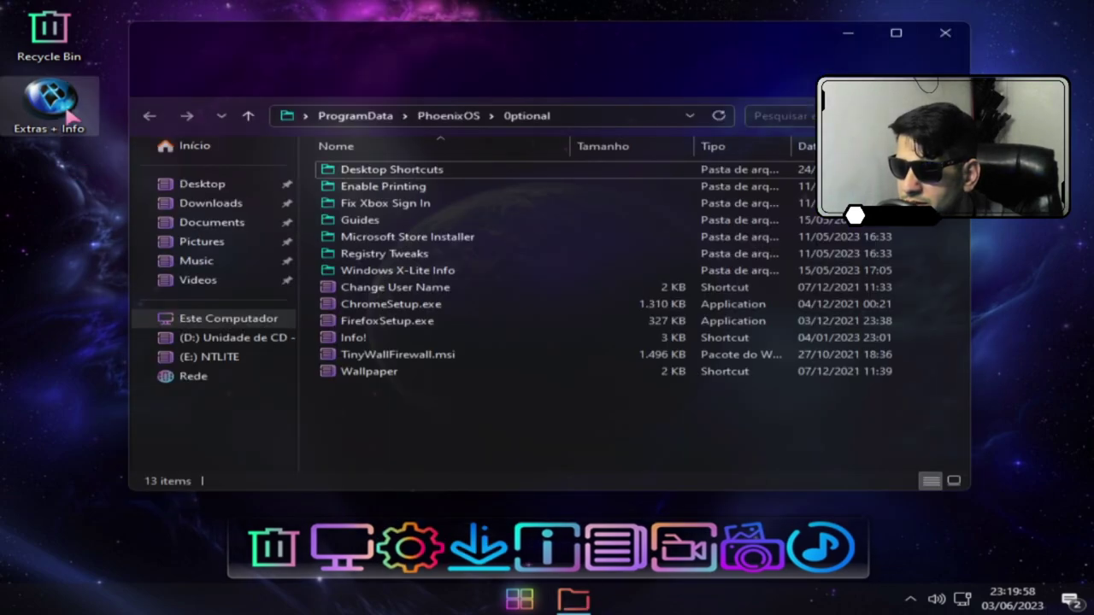
{"action": "left_click", "coordinate": [440, 205]}
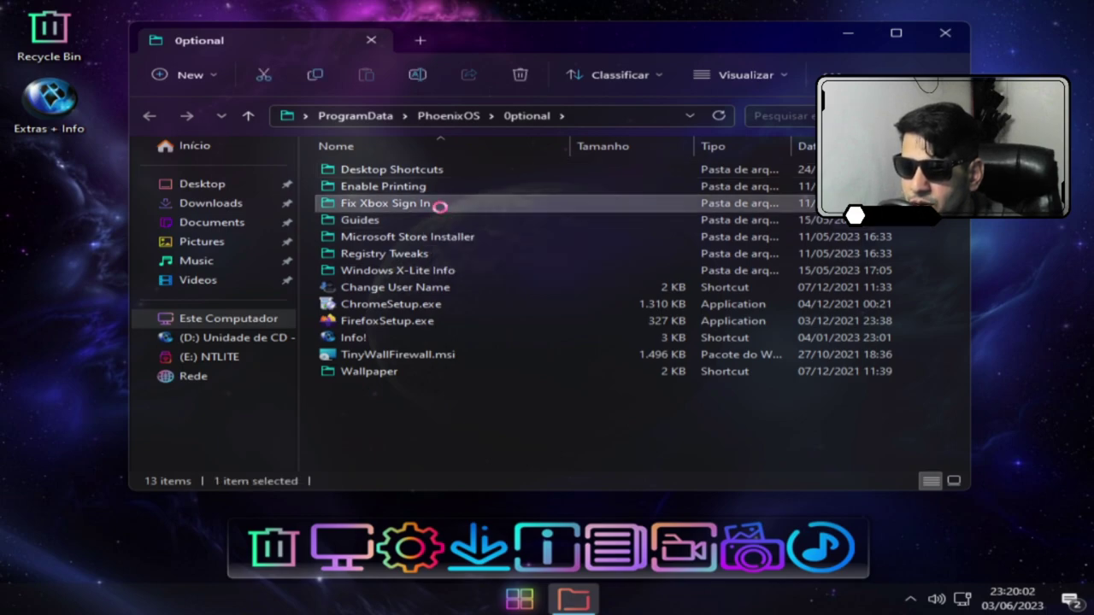
{"action": "double_click", "coordinate": [439, 207]}
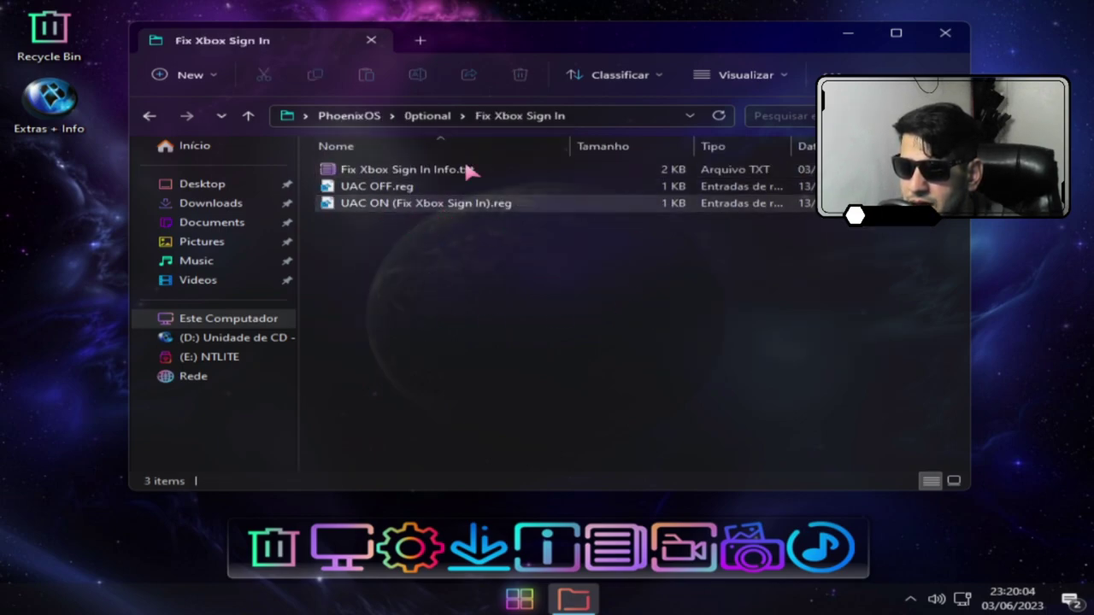
{"action": "left_click", "coordinate": [149, 117]}
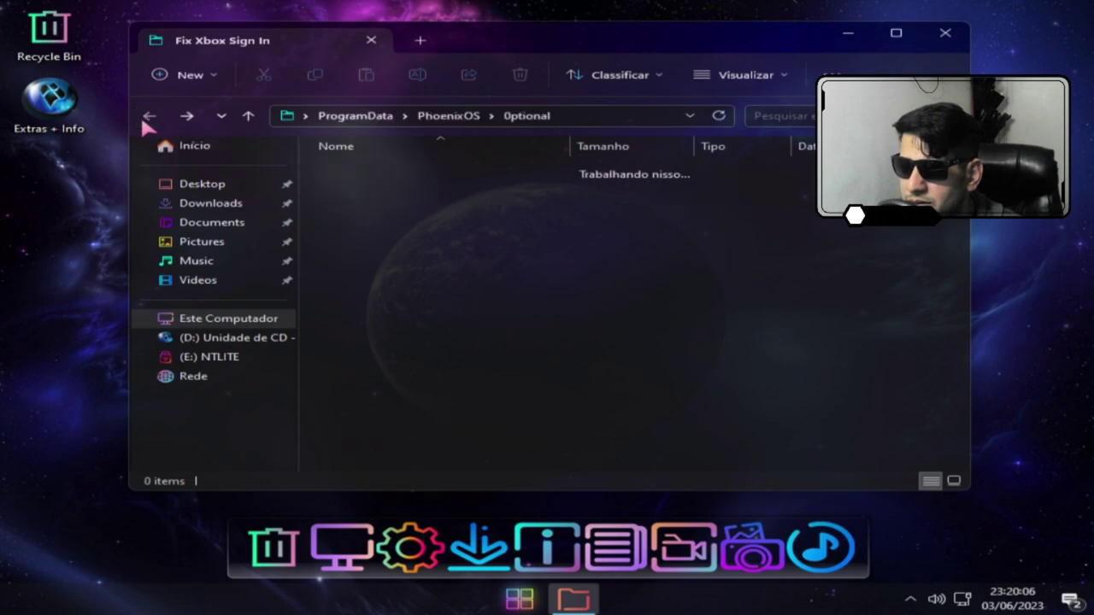
View the contents of the Enable Printing and Desktop Shortcuts folders, returning to the 0ptional folder after each.
{"action": "double_click", "coordinate": [385, 192]}
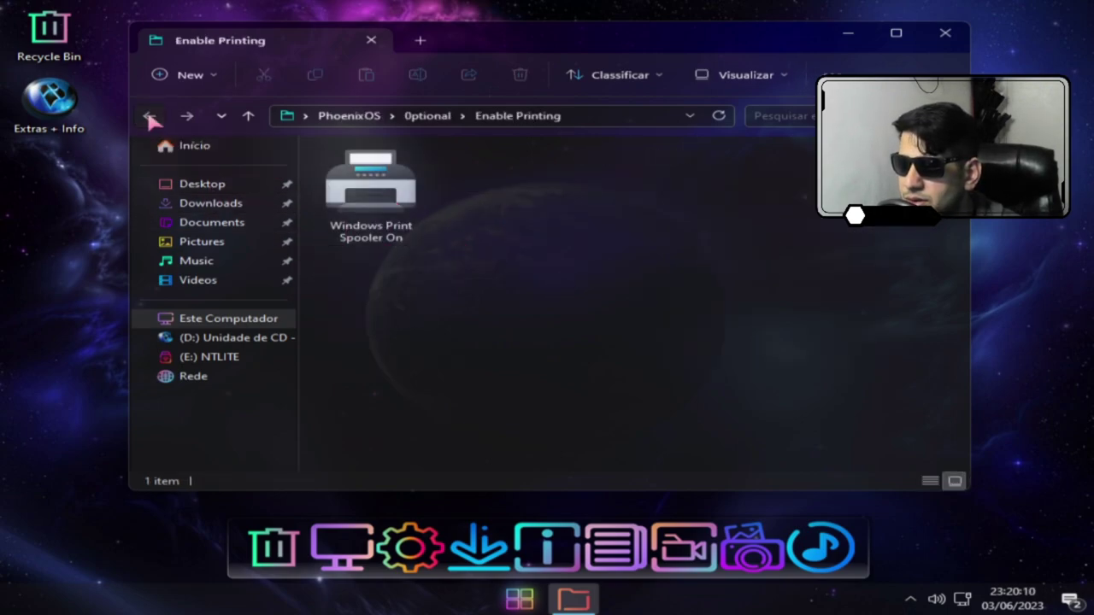
{"action": "left_click", "coordinate": [150, 118]}
{"action": "double_click", "coordinate": [407, 172]}
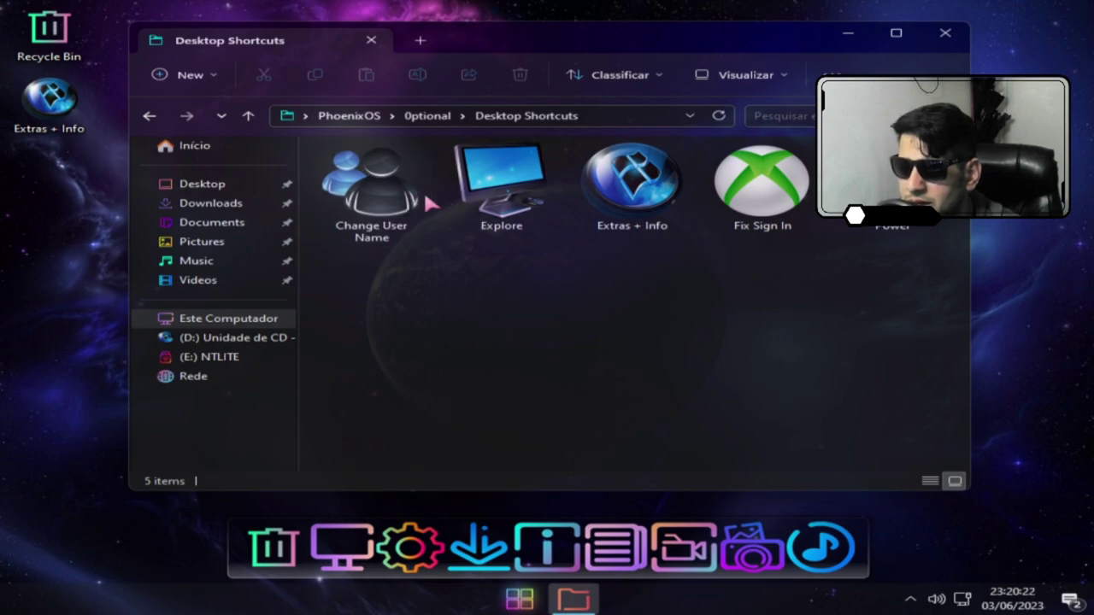
{"action": "left_click", "coordinate": [150, 115]}
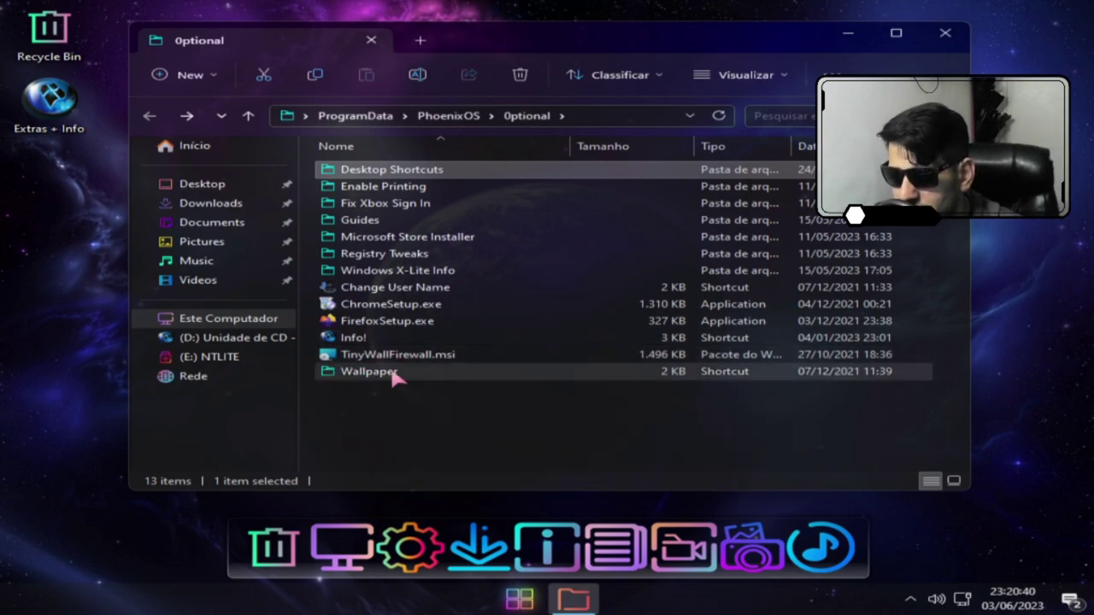
Browse the bundled images through the Wallpaper shortcut and set img8.jpg as the desktop background.
{"action": "double_click", "coordinate": [385, 374]}
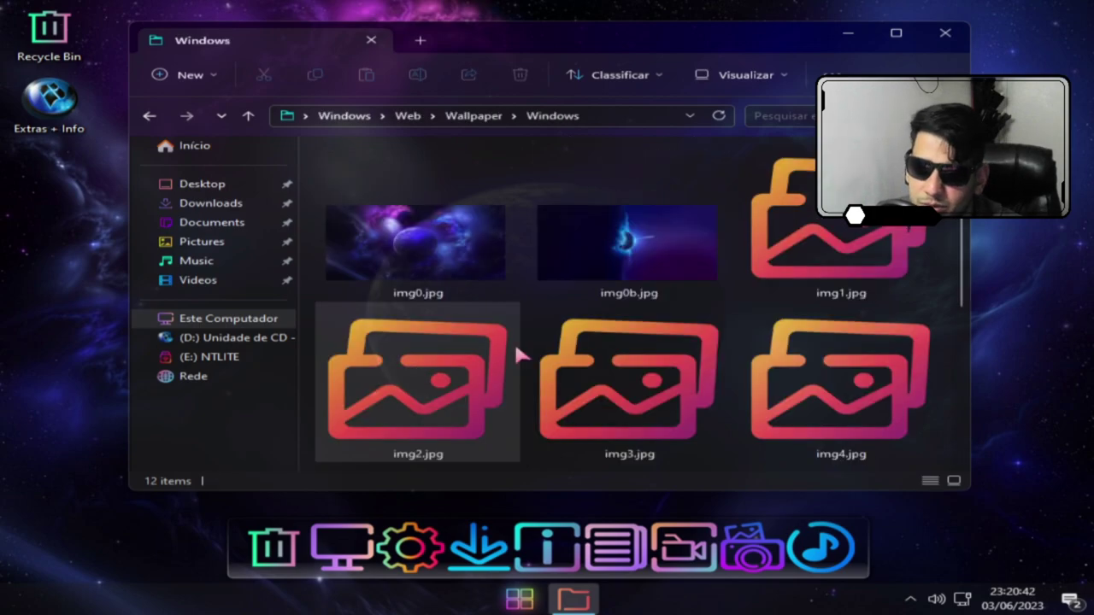
{"action": "scroll", "coordinate": [704, 342], "scroll_direction": "down", "scroll_amount": 5}
{"action": "scroll", "coordinate": [705, 344], "scroll_direction": "up", "scroll_amount": 4}
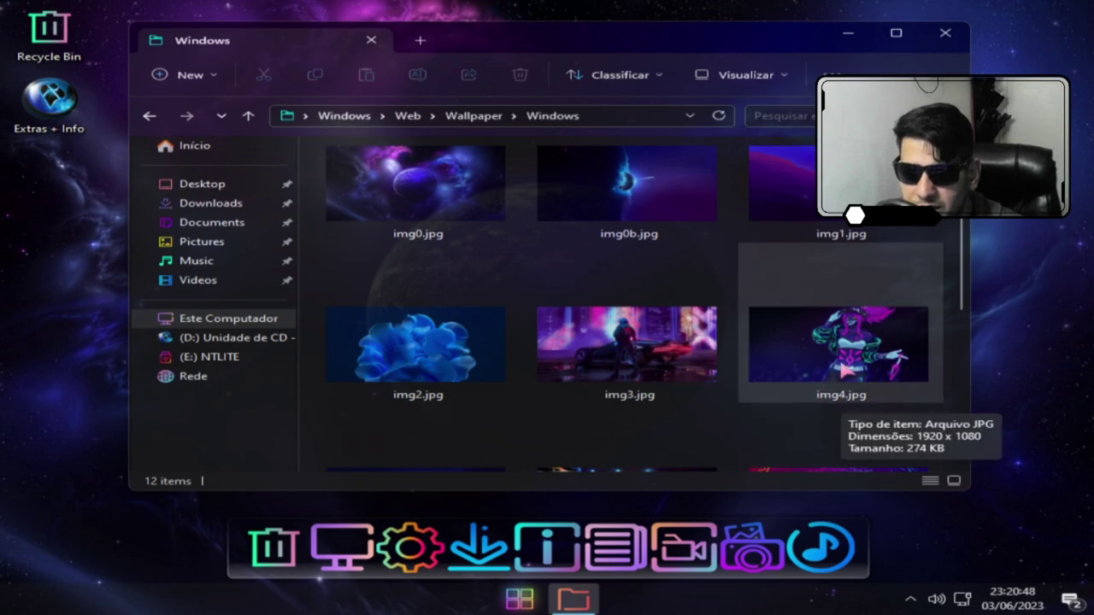
{"action": "scroll", "coordinate": [842, 372], "scroll_direction": "down", "scroll_amount": 2}
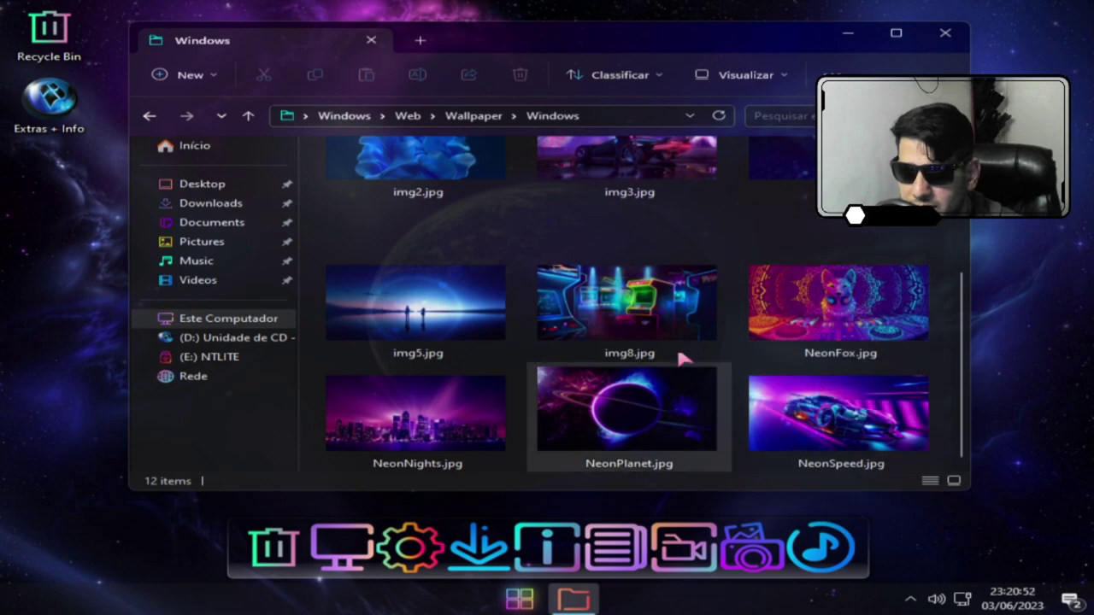
{"action": "left_click", "coordinate": [610, 307]}
{"action": "right_click", "coordinate": [609, 307]}
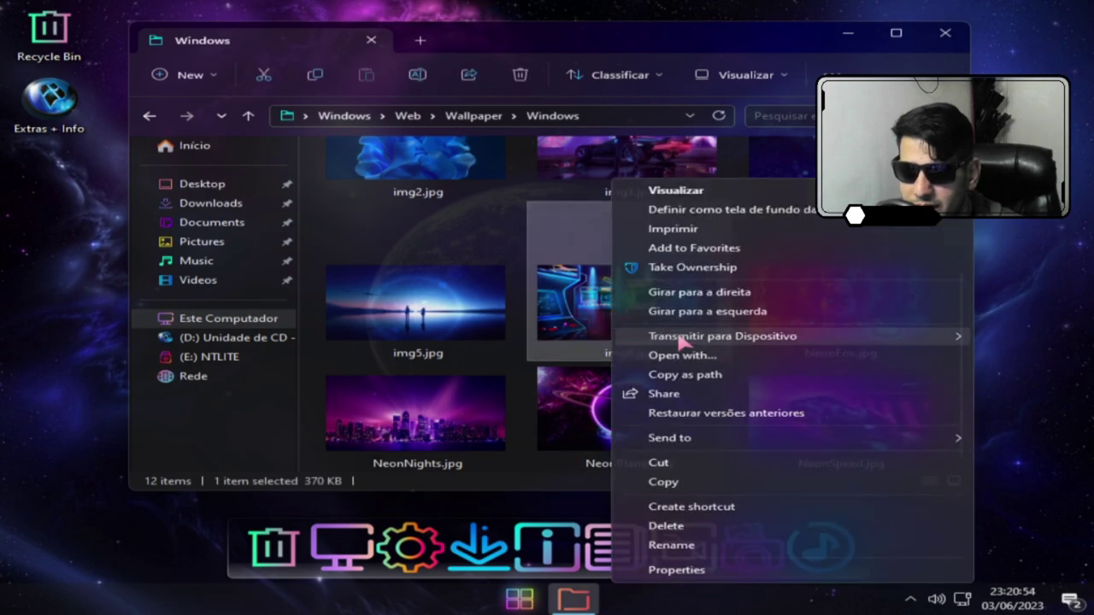
{"action": "left_click", "coordinate": [769, 210]}
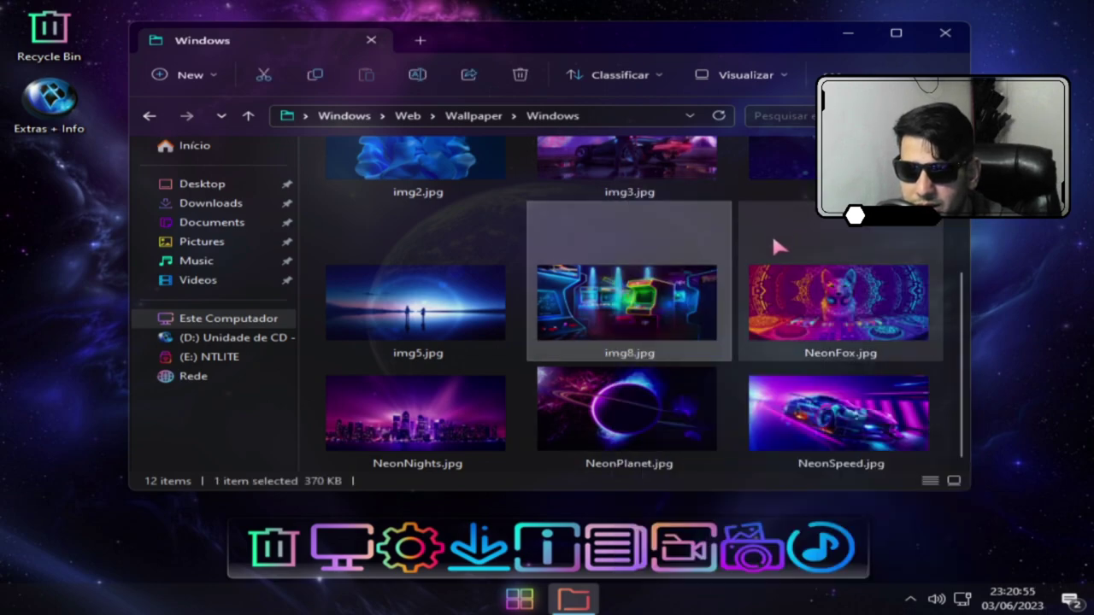
{"action": "scroll", "coordinate": [770, 232], "scroll_direction": "up", "scroll_amount": 2}
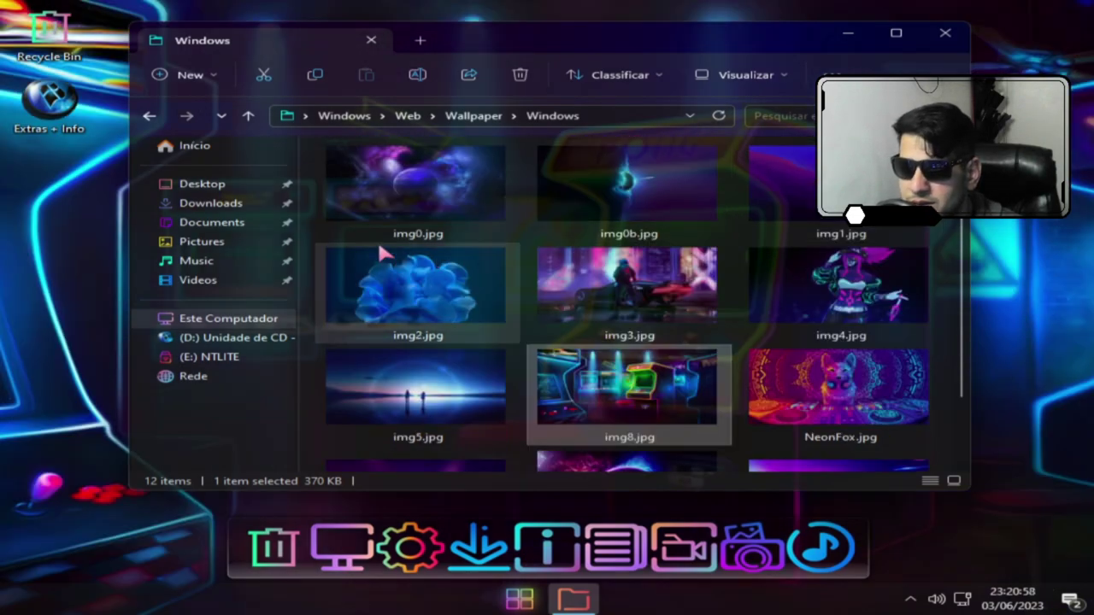
Go back to the 0ptional folder, view the files in Registry Tweaks, and close the window.
{"action": "left_click", "coordinate": [148, 118]}
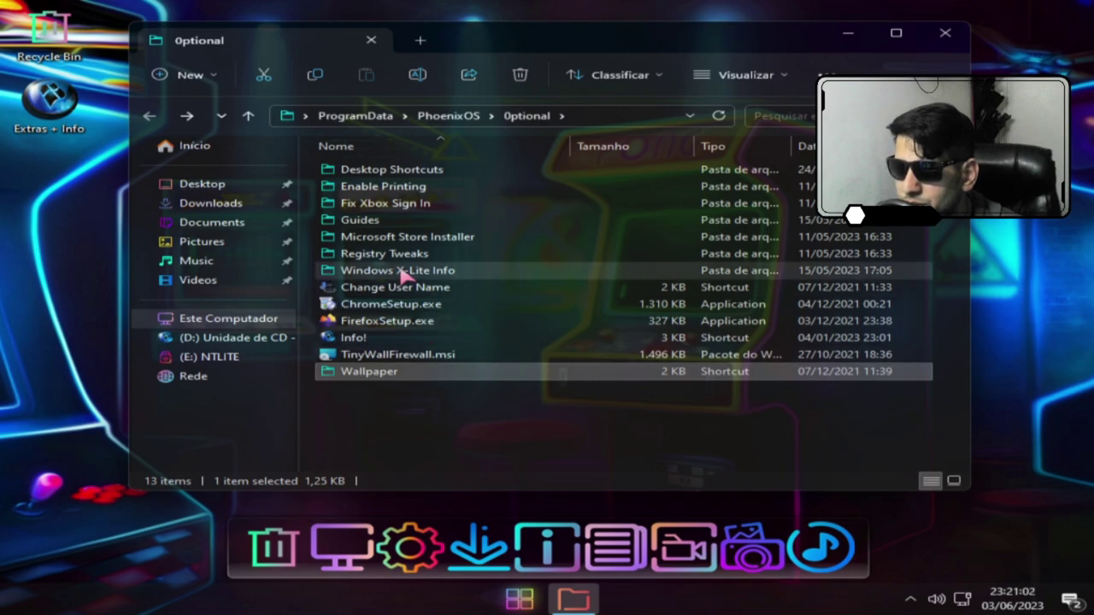
{"action": "double_click", "coordinate": [400, 255]}
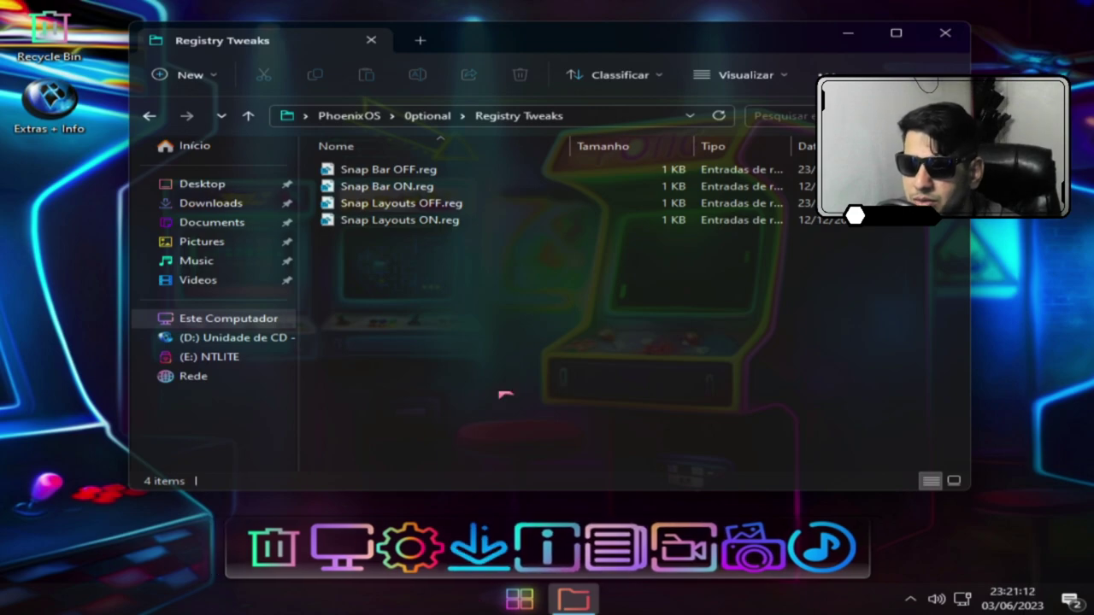
{"action": "left_click", "coordinate": [150, 116]}
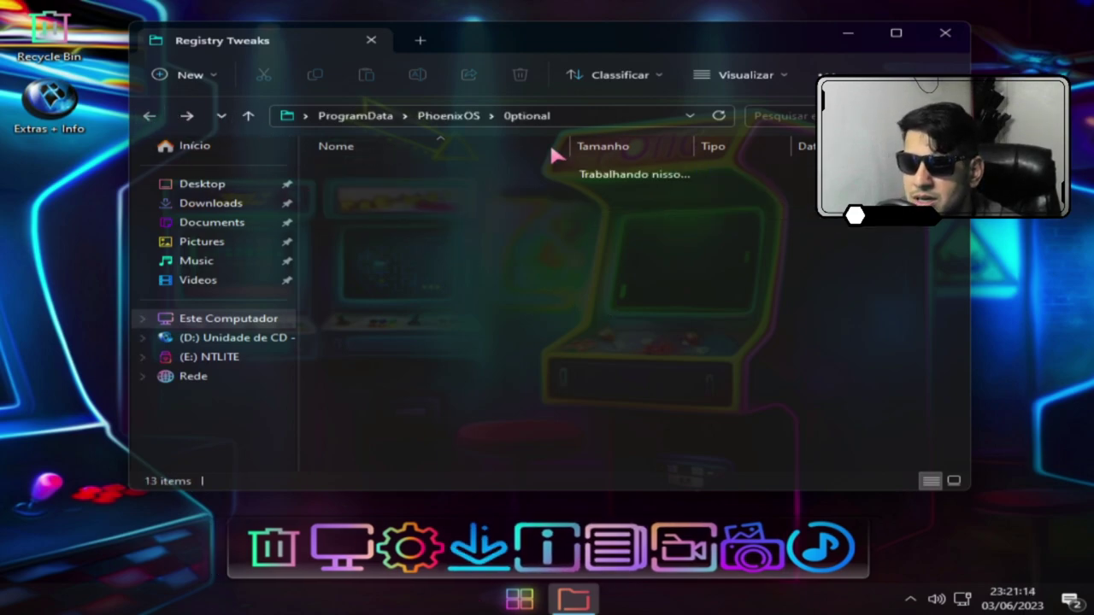
{"action": "left_click", "coordinate": [946, 35]}
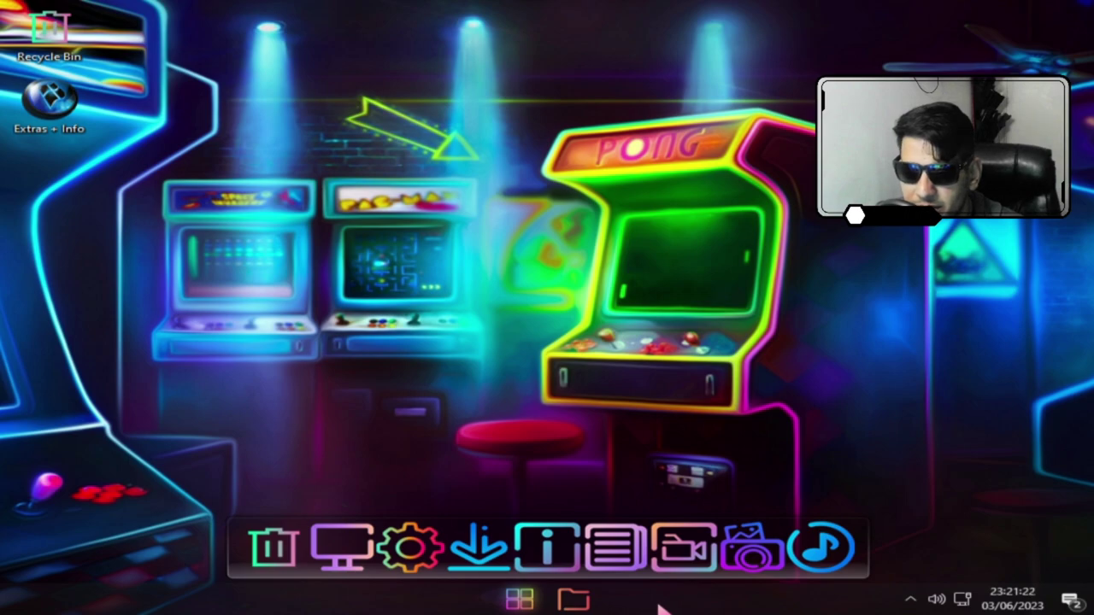
Launch Winaero Tweaker from the X-Lite Tools program group and look over the other tools listed there.
{"action": "left_click", "coordinate": [528, 602]}
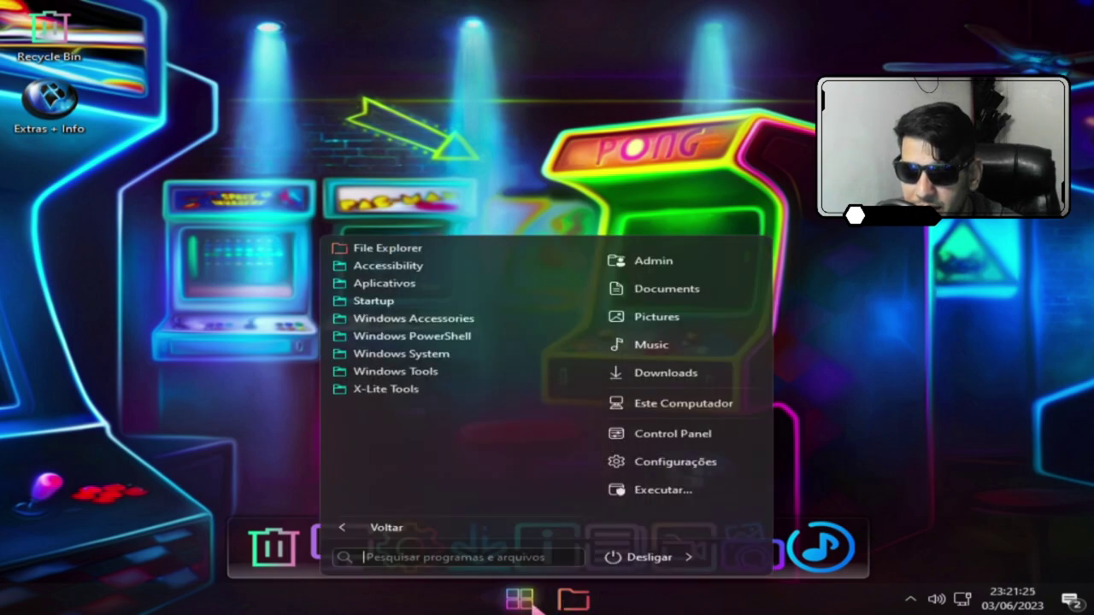
{"action": "left_click", "coordinate": [374, 392]}
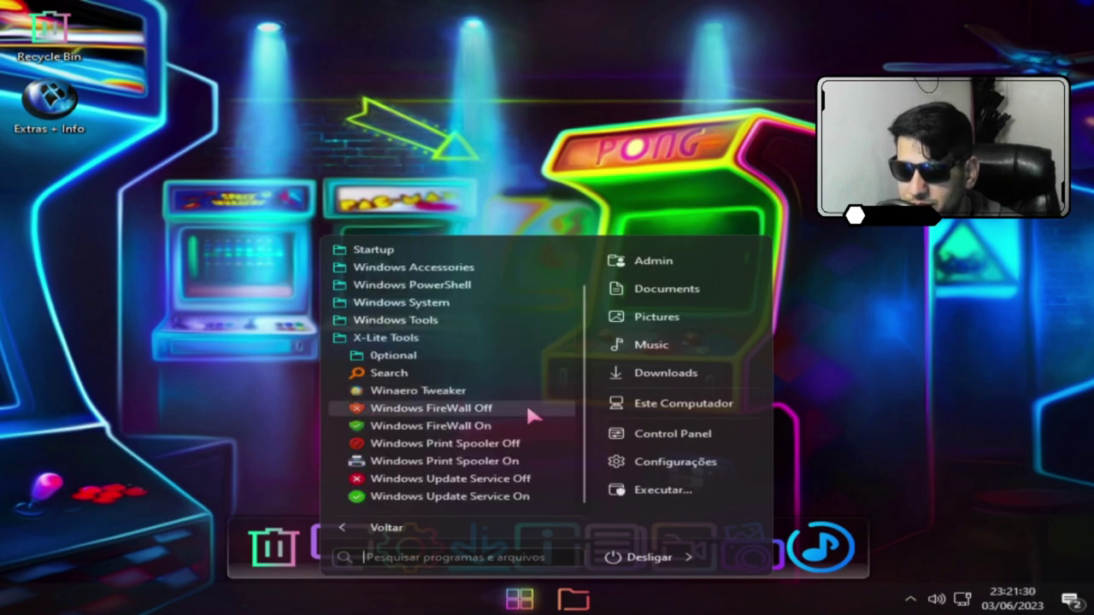
{"action": "left_click", "coordinate": [405, 395]}
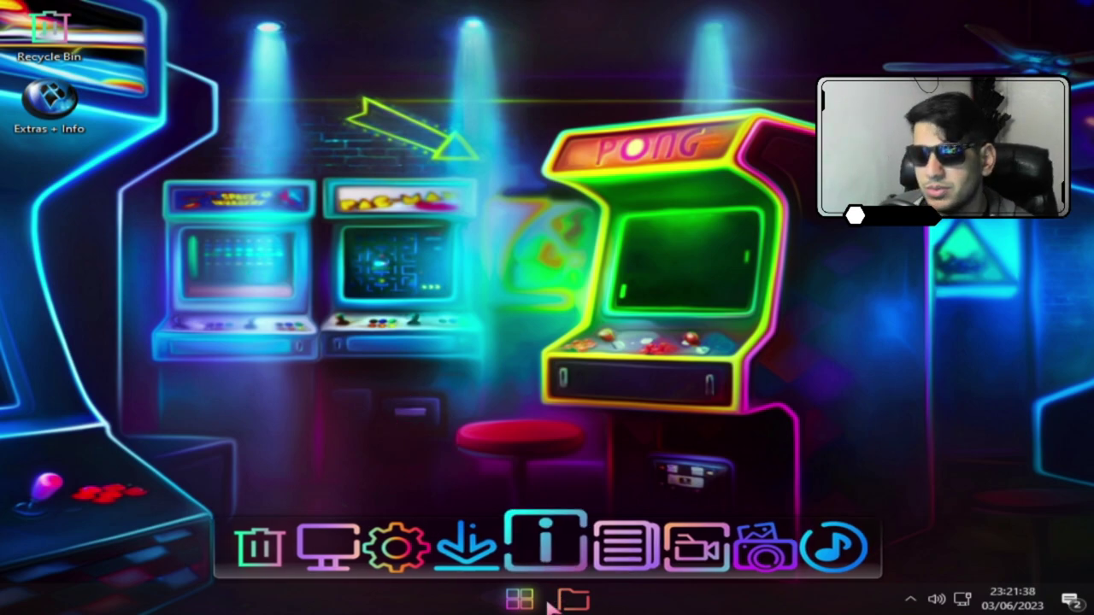
{"action": "left_click", "coordinate": [516, 600]}
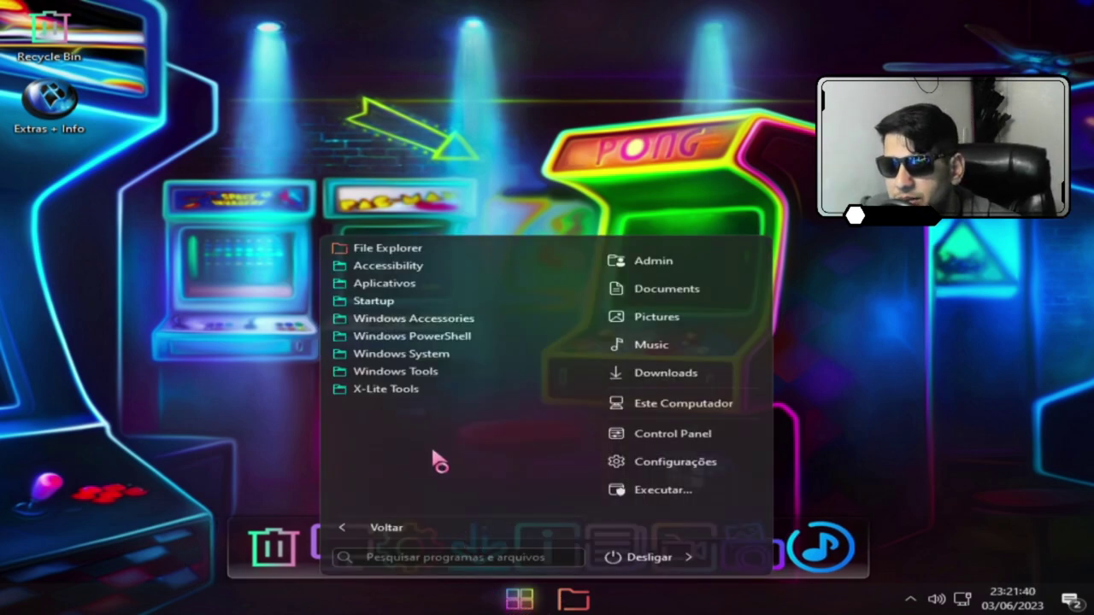
{"action": "left_click", "coordinate": [425, 389]}
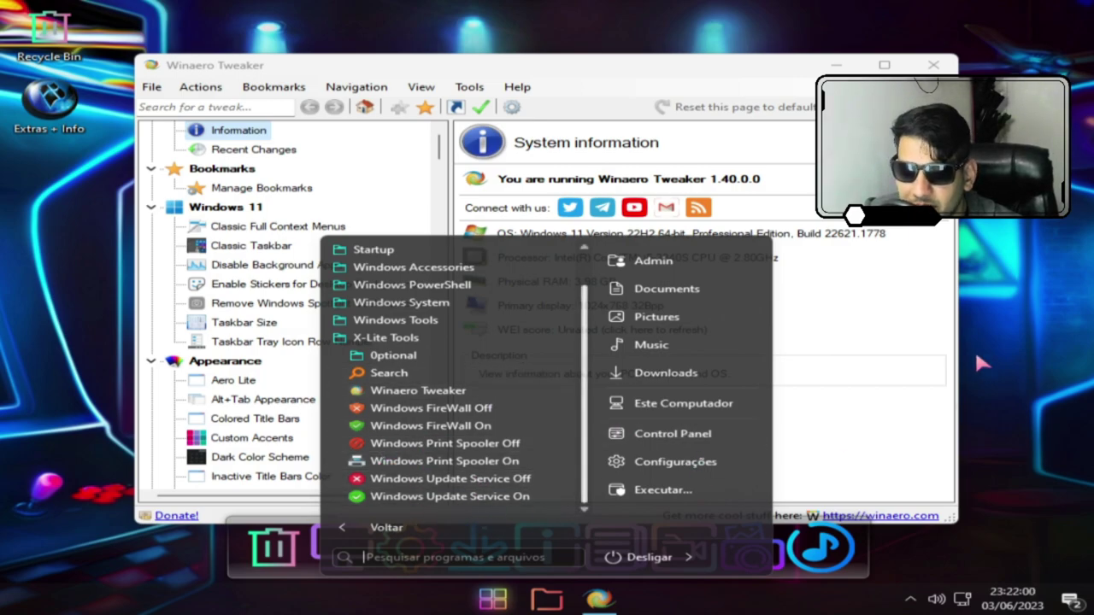
{"action": "left_click", "coordinate": [866, 446]}
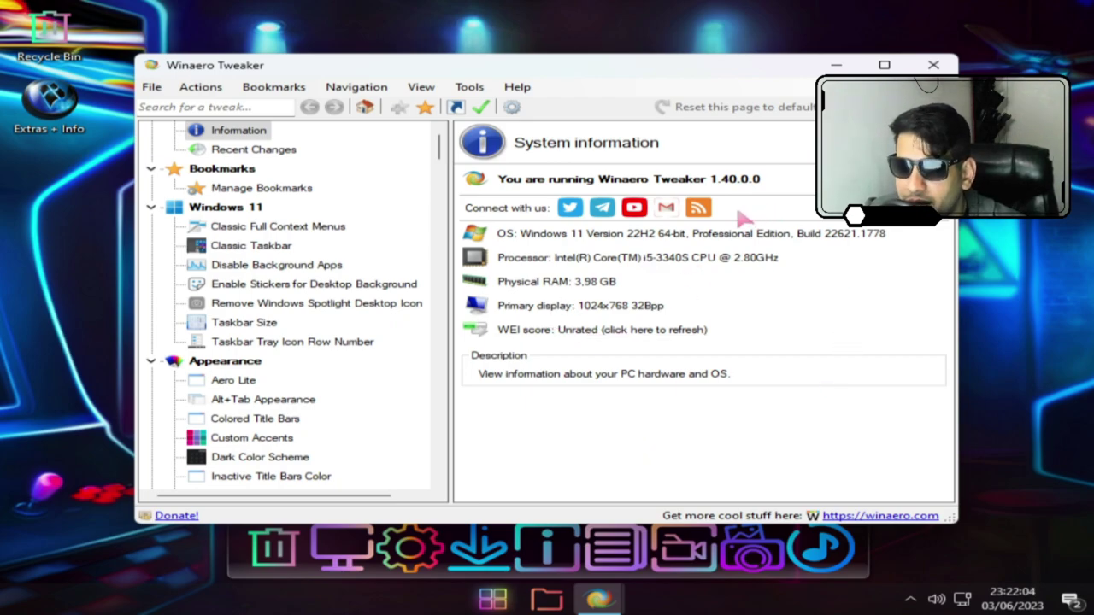
Look through the available tweaks in Winaero Tweaker, close it, and decline the update download.
{"action": "scroll", "coordinate": [248, 410], "scroll_direction": "down", "scroll_amount": 5}
{"action": "scroll", "coordinate": [342, 445], "scroll_direction": "up", "scroll_amount": 6}
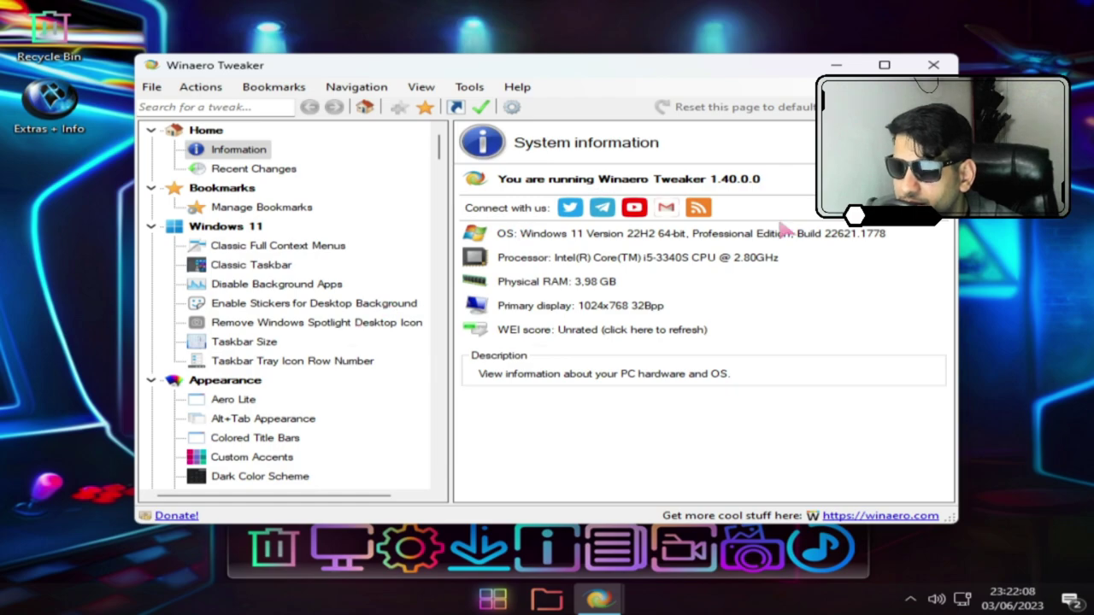
{"action": "scroll", "coordinate": [393, 283], "scroll_direction": "down", "scroll_amount": 15}
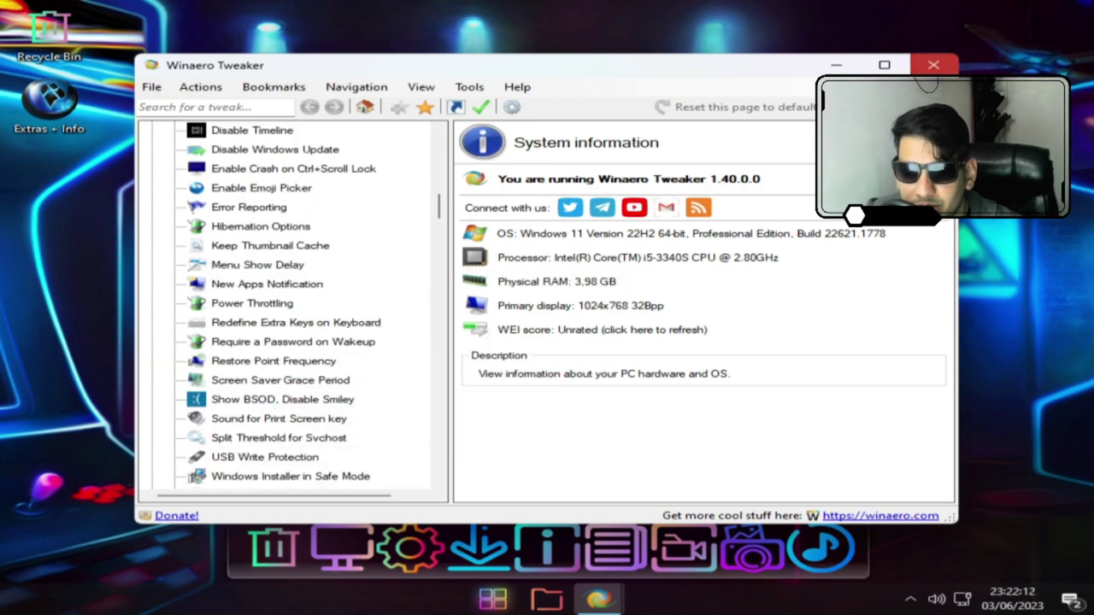
{"action": "key", "text": "alt+F4"}
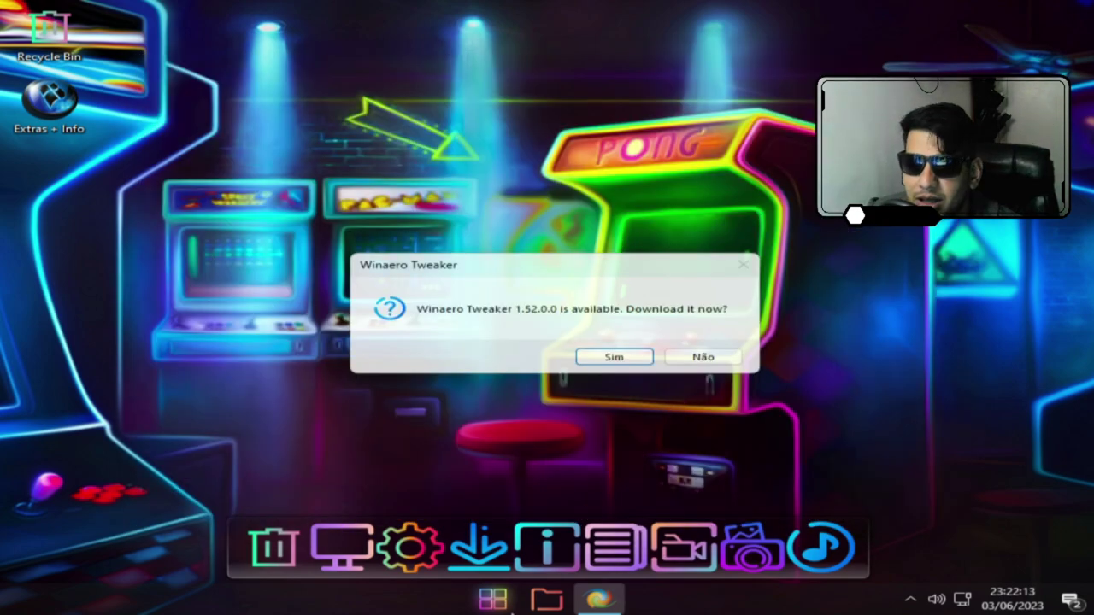
{"action": "left_click", "coordinate": [704, 359]}
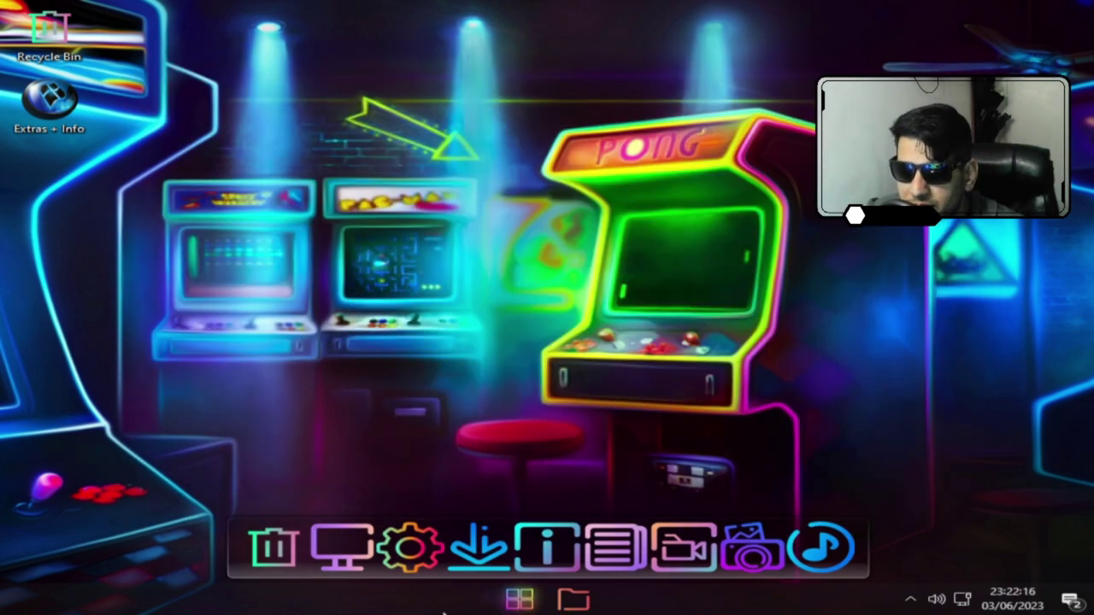
Open Control Panel and the display settings (Configurações de exibição).
{"action": "left_click", "coordinate": [522, 601]}
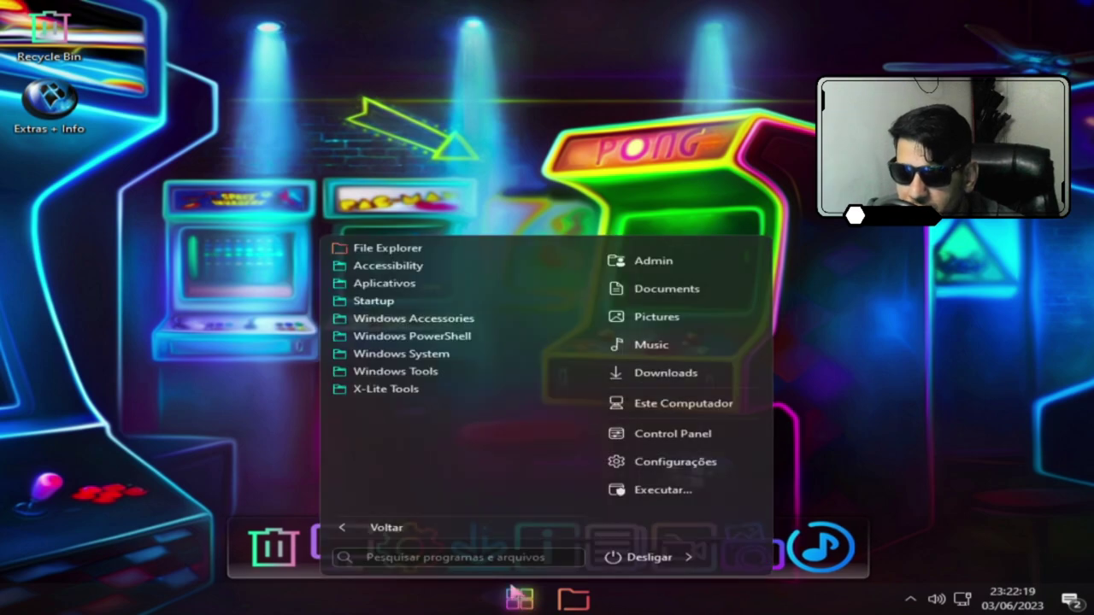
{"action": "left_click", "coordinate": [694, 434]}
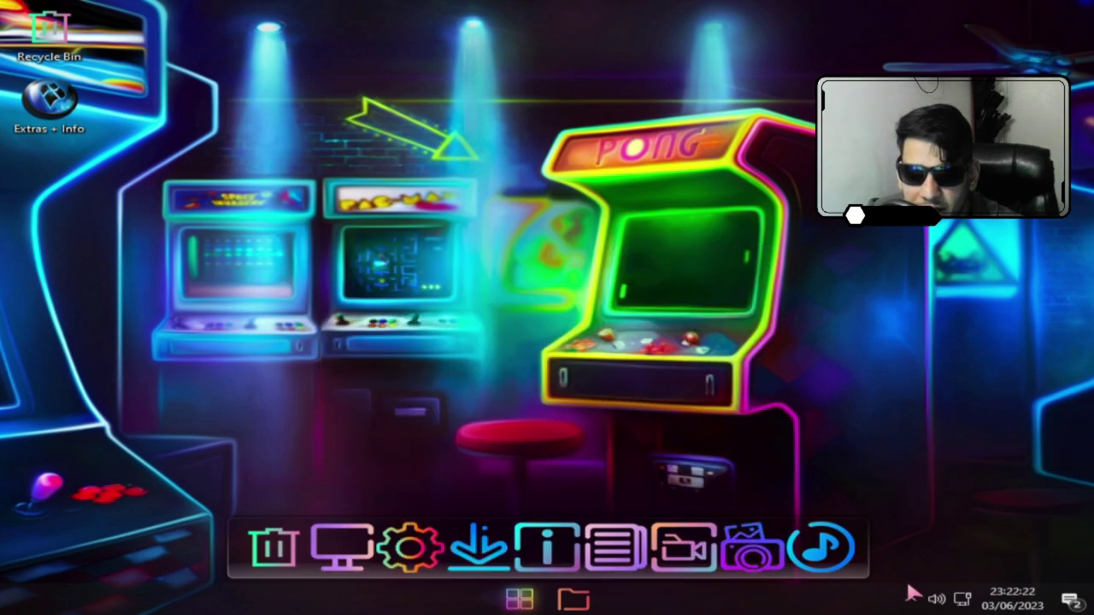
{"action": "right_click", "coordinate": [850, 279]}
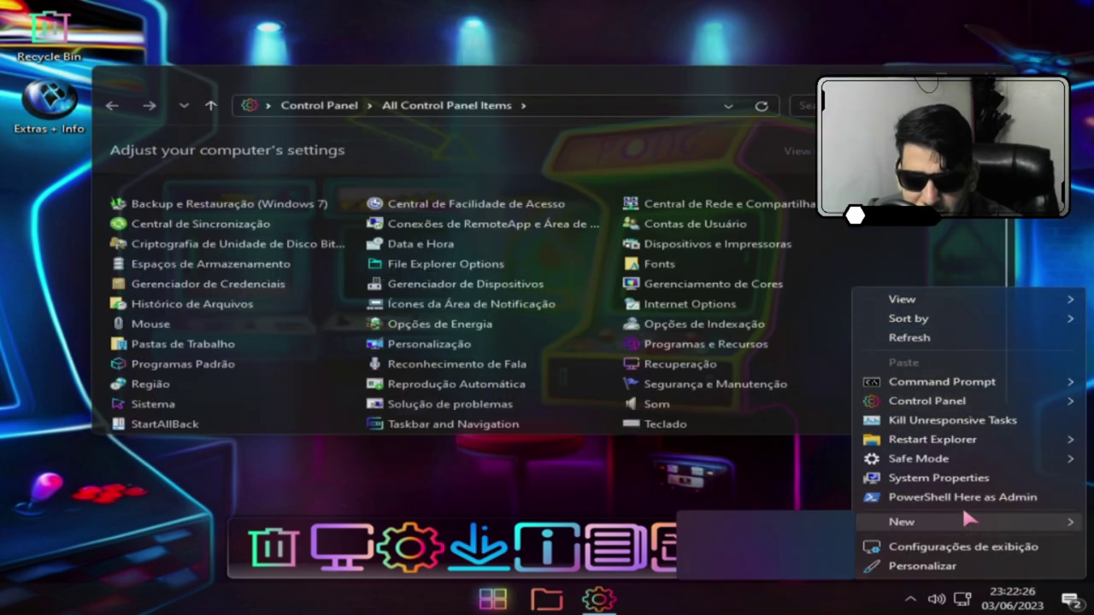
{"action": "left_click", "coordinate": [933, 546]}
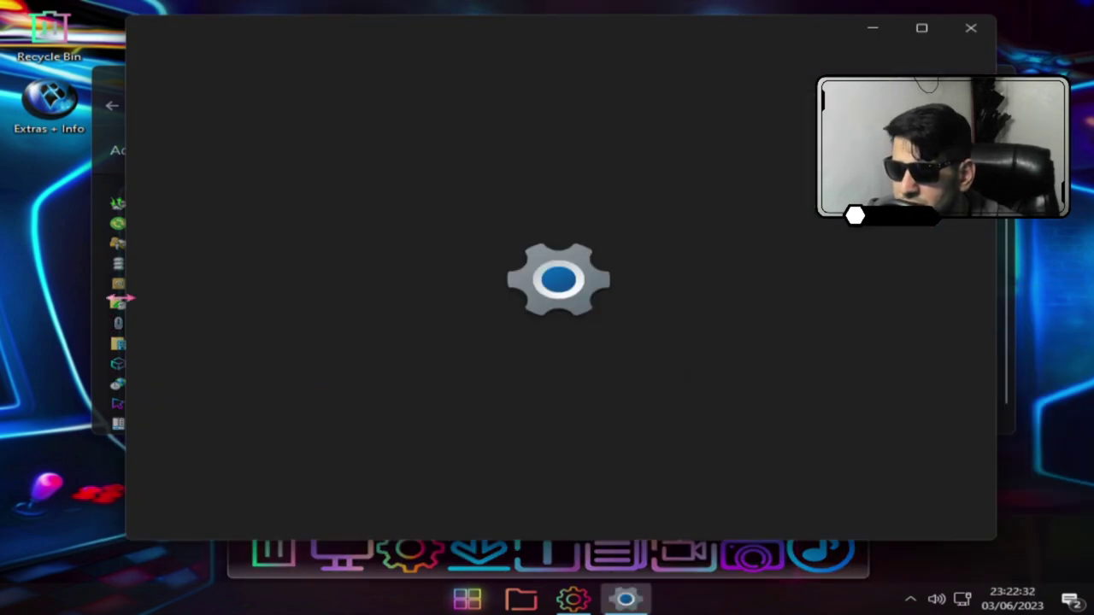
Return to Control Panel, show the additional plans in Opções de Energia, and select the Alto desempenho power plan.
{"action": "left_click", "coordinate": [100, 156]}
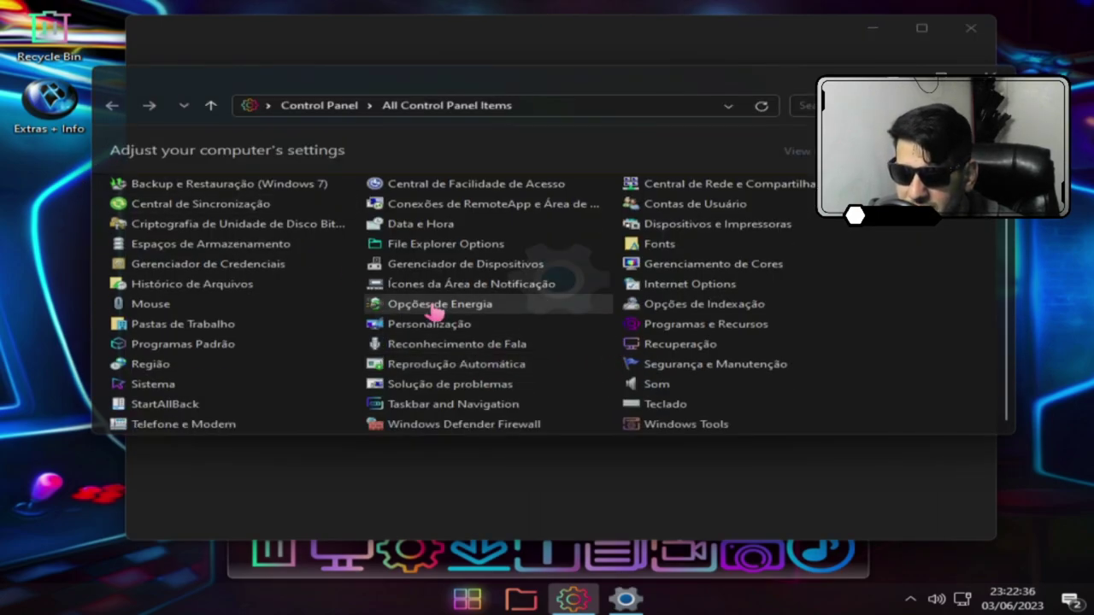
{"action": "left_click", "coordinate": [436, 308]}
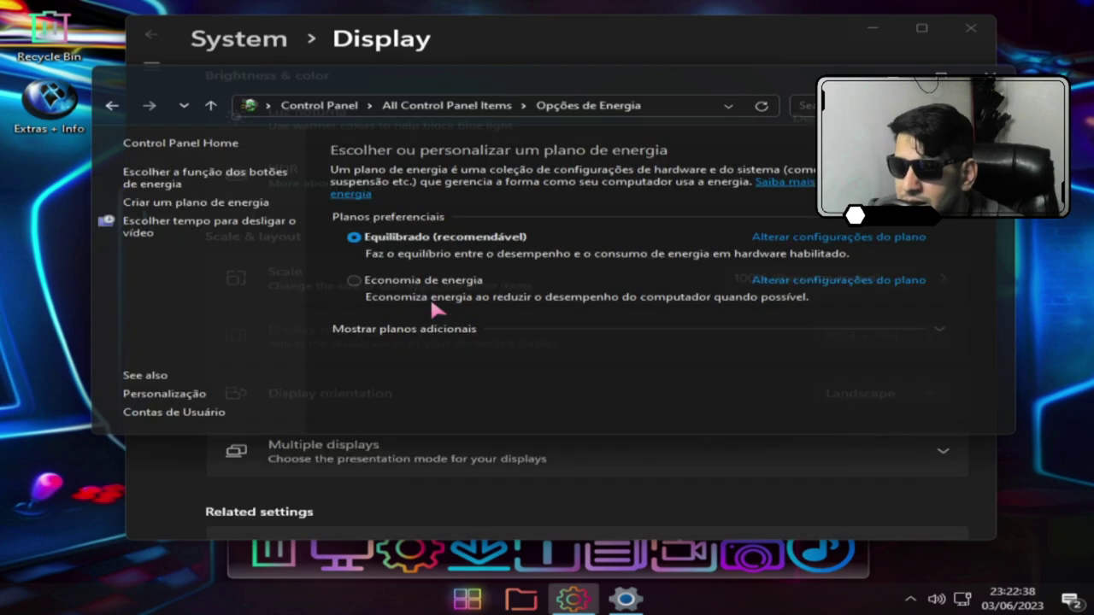
{"action": "left_click", "coordinate": [471, 331]}
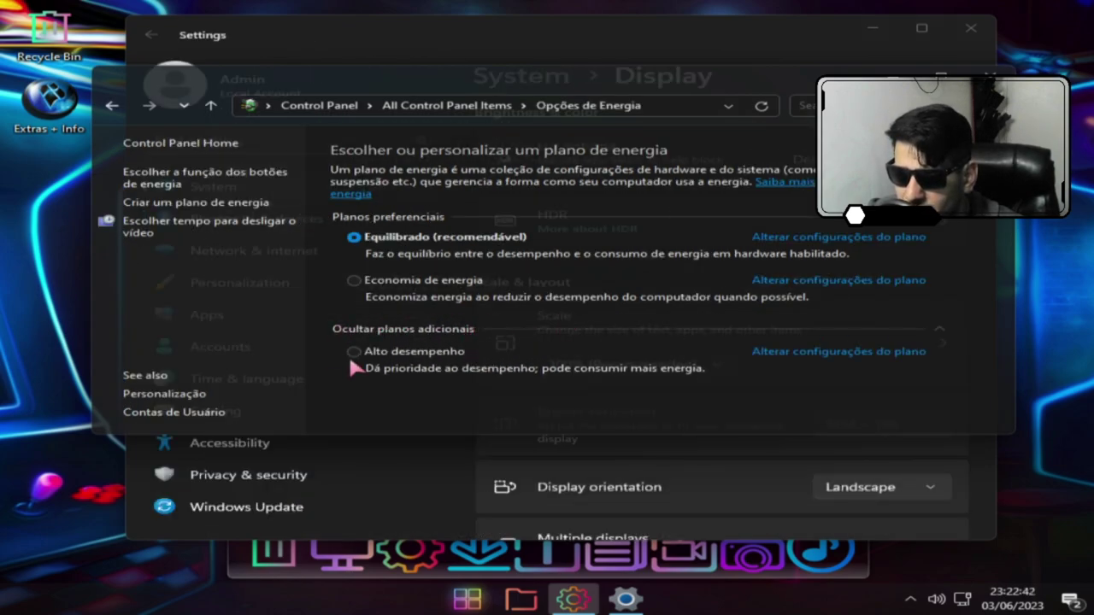
{"action": "left_click", "coordinate": [456, 358]}
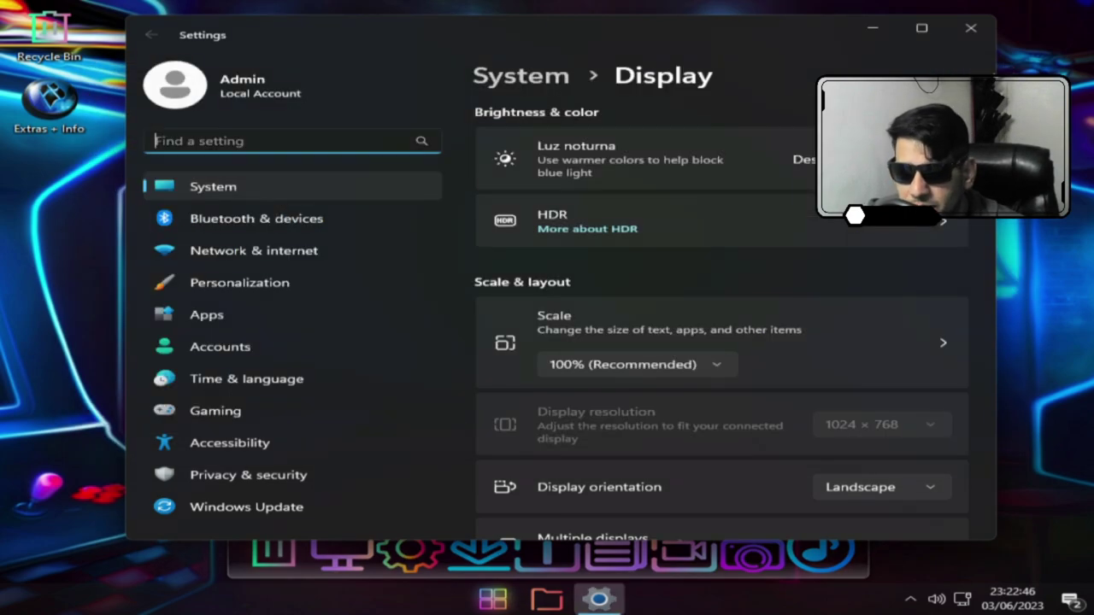
Open the Personalization settings and look through the theme previews and the available customization options.
{"action": "scroll", "coordinate": [747, 322], "scroll_direction": "down", "scroll_amount": 1}
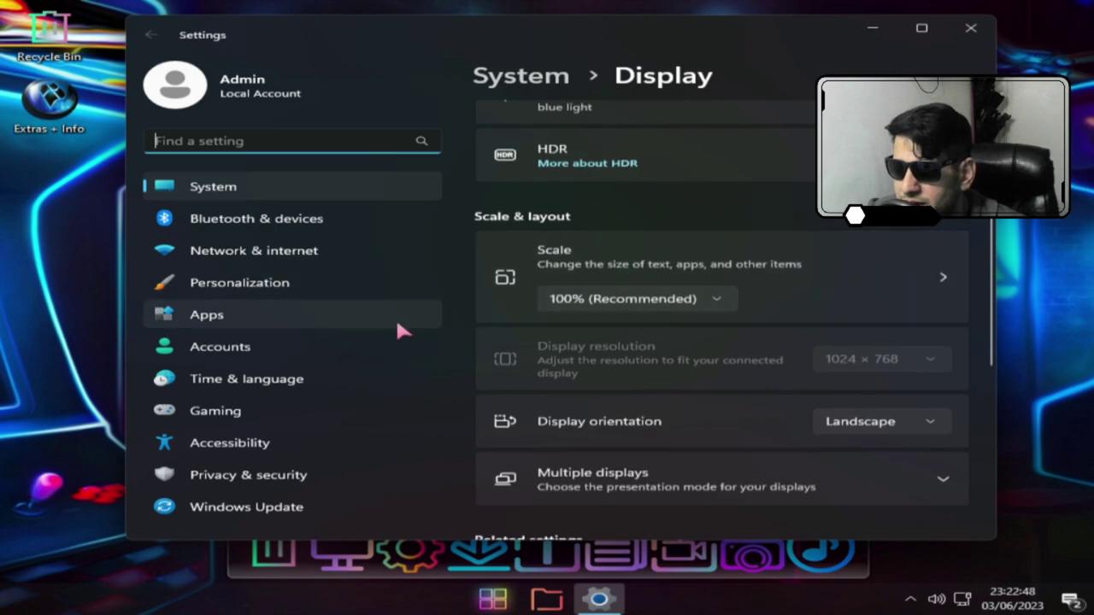
{"action": "left_click", "coordinate": [242, 289]}
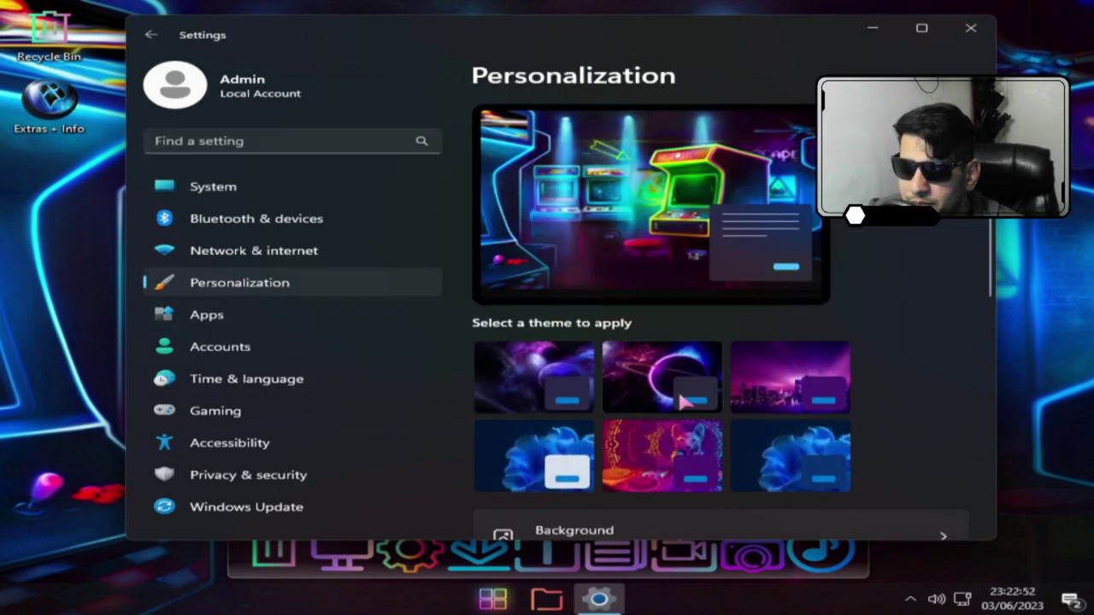
{"action": "scroll", "coordinate": [878, 358], "scroll_direction": "down", "scroll_amount": 2}
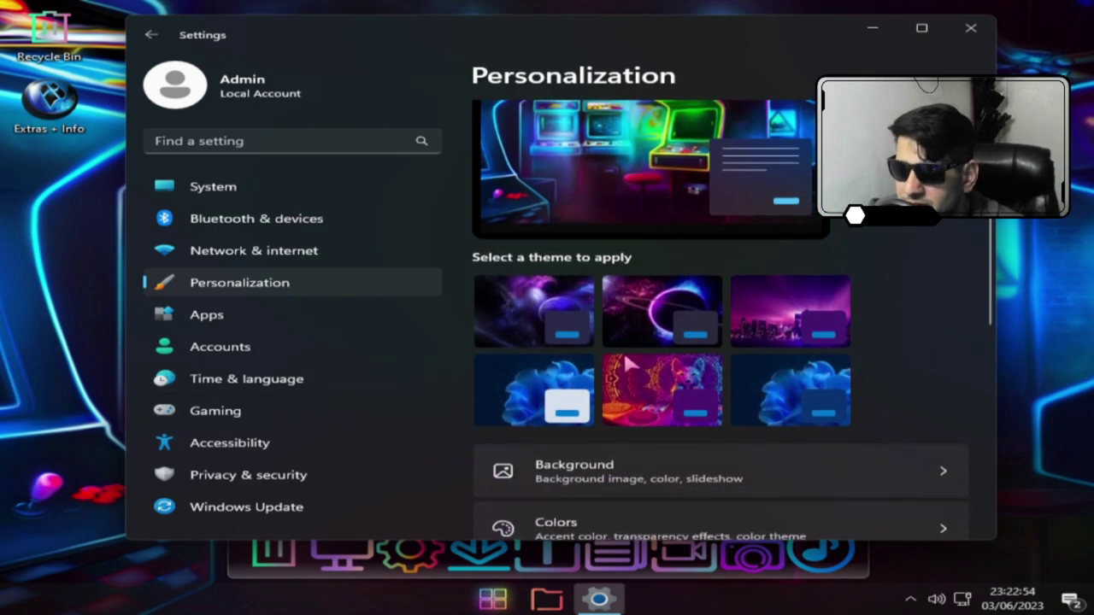
{"action": "scroll", "coordinate": [874, 363], "scroll_direction": "down", "scroll_amount": 3}
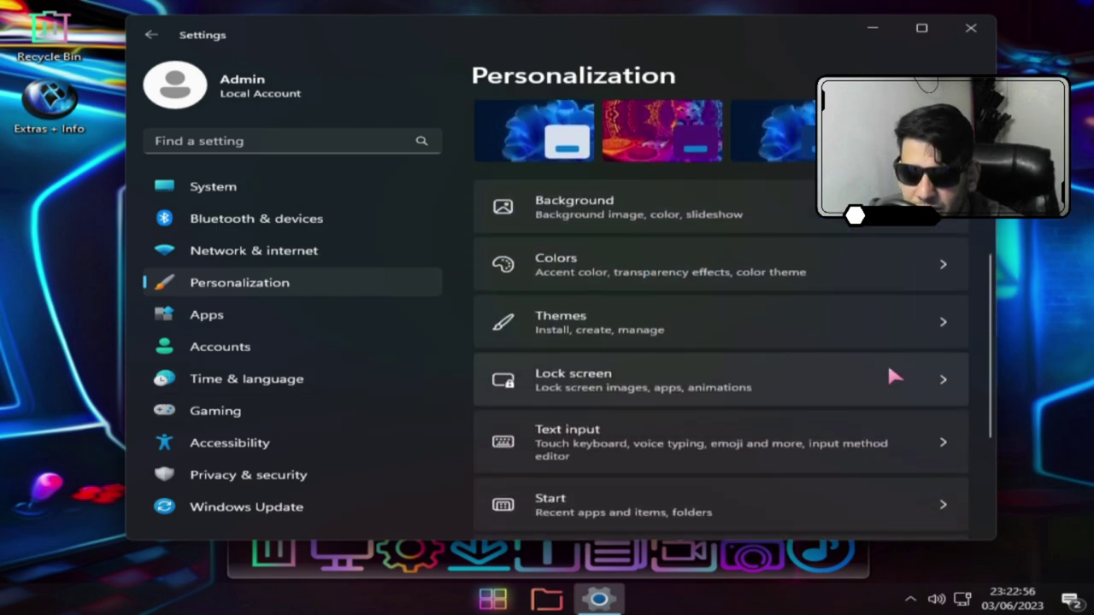
{"action": "scroll", "coordinate": [889, 366], "scroll_direction": "down", "scroll_amount": 2}
{"action": "scroll", "coordinate": [892, 367], "scroll_direction": "down", "scroll_amount": 2}
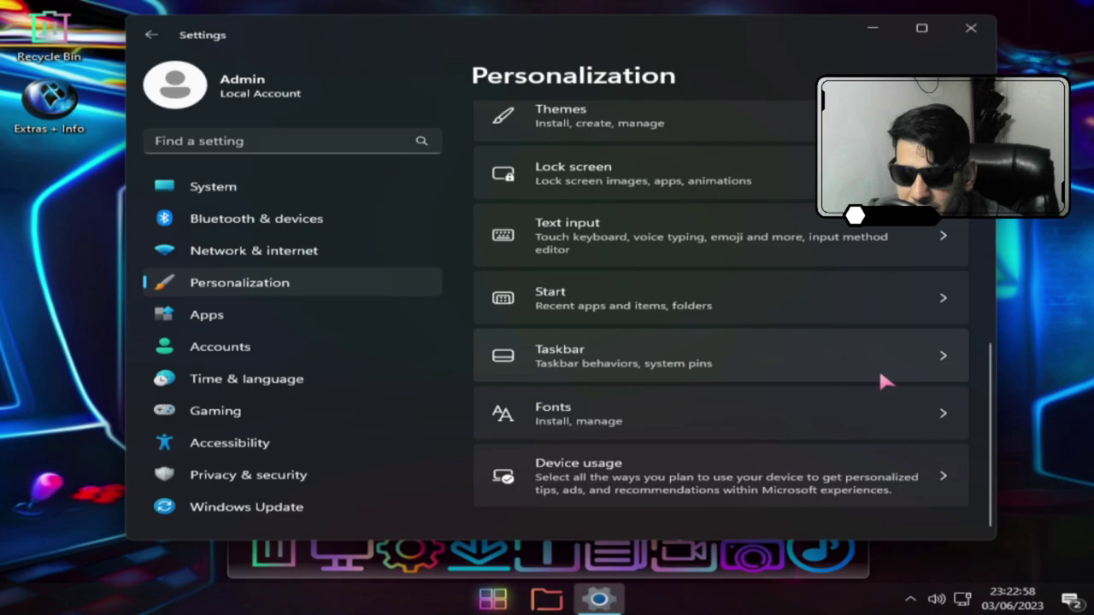
{"action": "scroll", "coordinate": [880, 378], "scroll_direction": "up", "scroll_amount": 5}
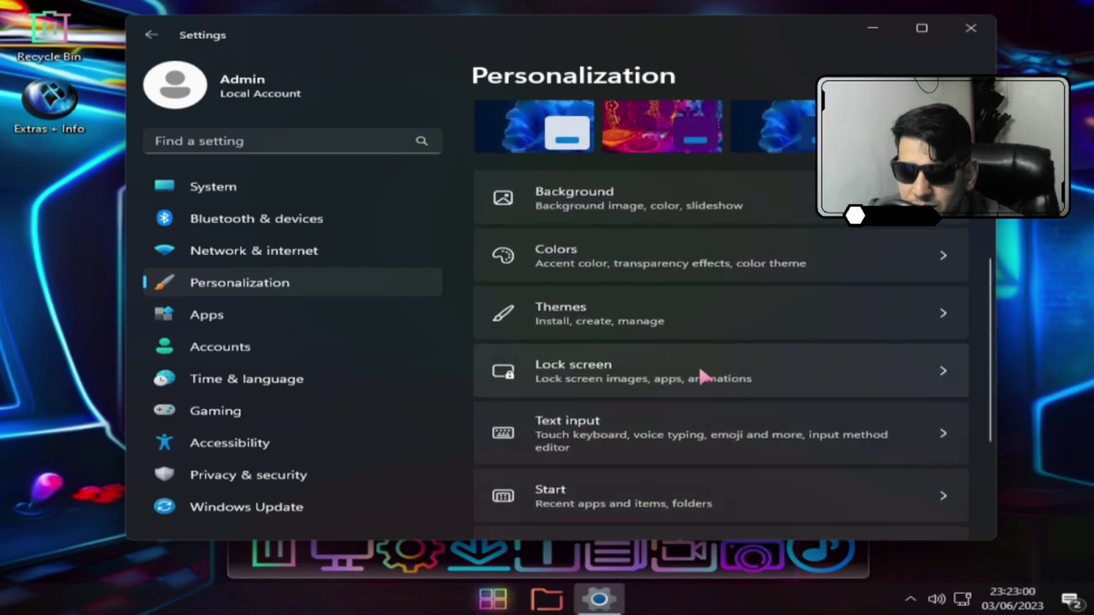
Open the Themes settings and look over the current theme details, the bundled themes and the related settings.
{"action": "left_click", "coordinate": [625, 324]}
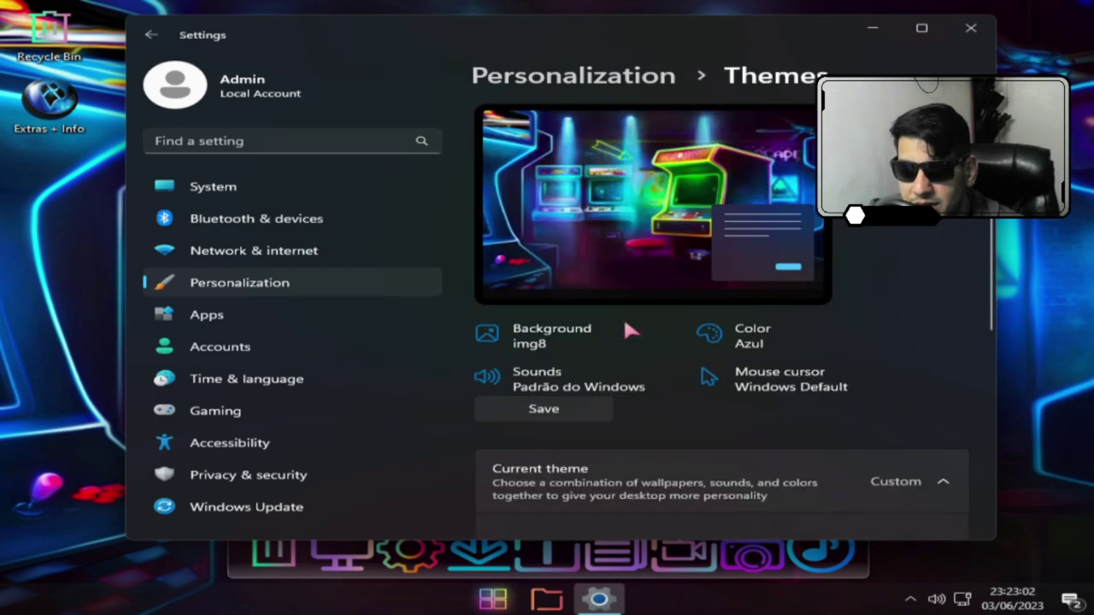
{"action": "scroll", "coordinate": [949, 316], "scroll_direction": "down", "scroll_amount": 3}
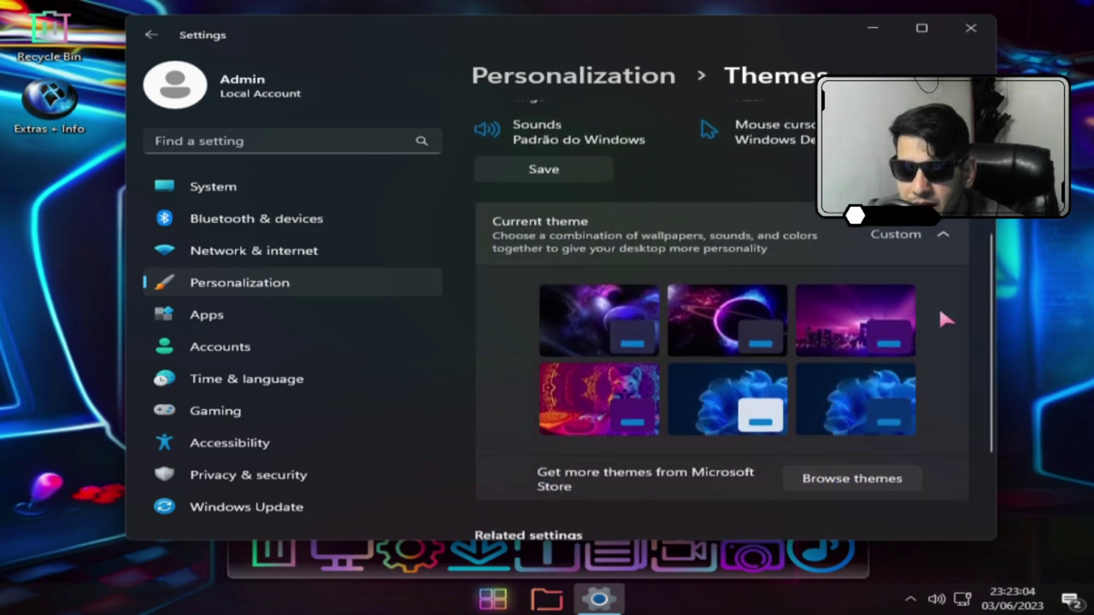
{"action": "scroll", "coordinate": [938, 304], "scroll_direction": "down", "scroll_amount": 2}
{"action": "scroll", "coordinate": [897, 337], "scroll_direction": "up", "scroll_amount": 1}
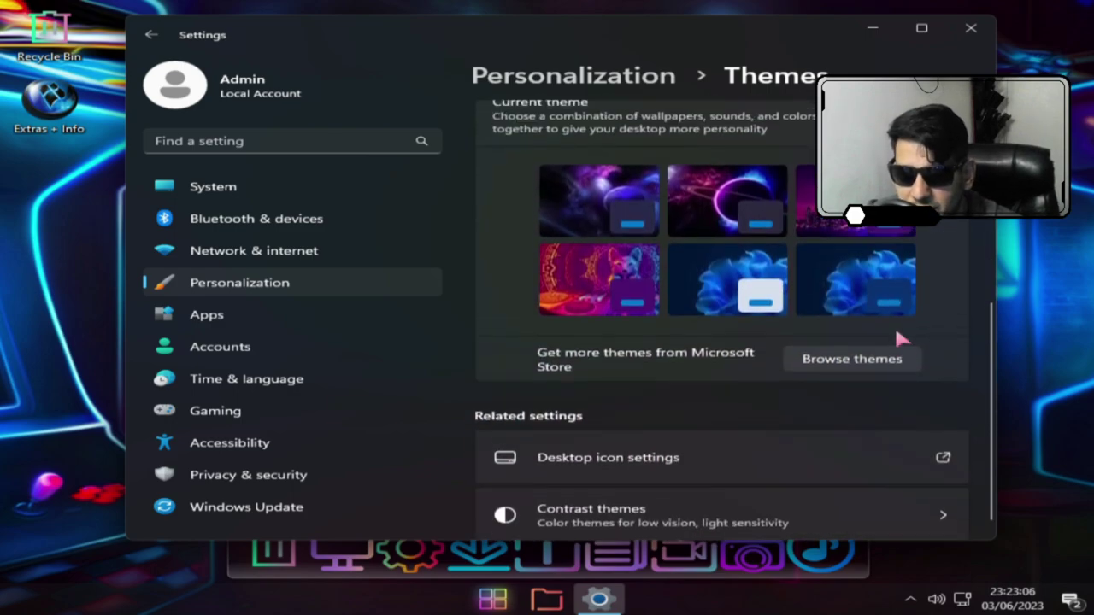
{"action": "scroll", "coordinate": [900, 339], "scroll_direction": "up", "scroll_amount": 1}
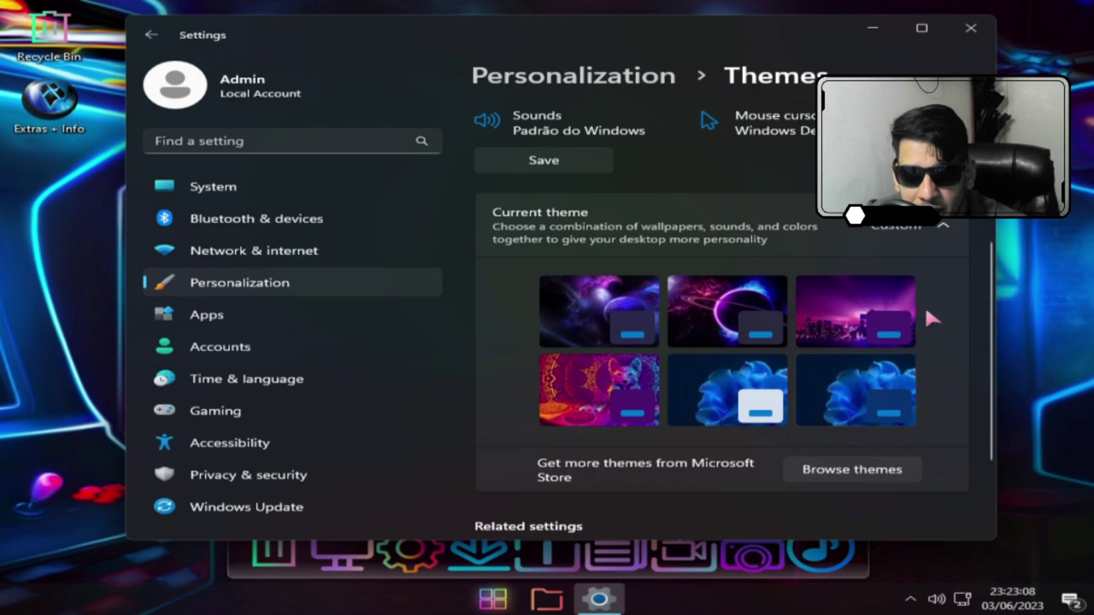
{"action": "scroll", "coordinate": [821, 412], "scroll_direction": "up", "scroll_amount": 3}
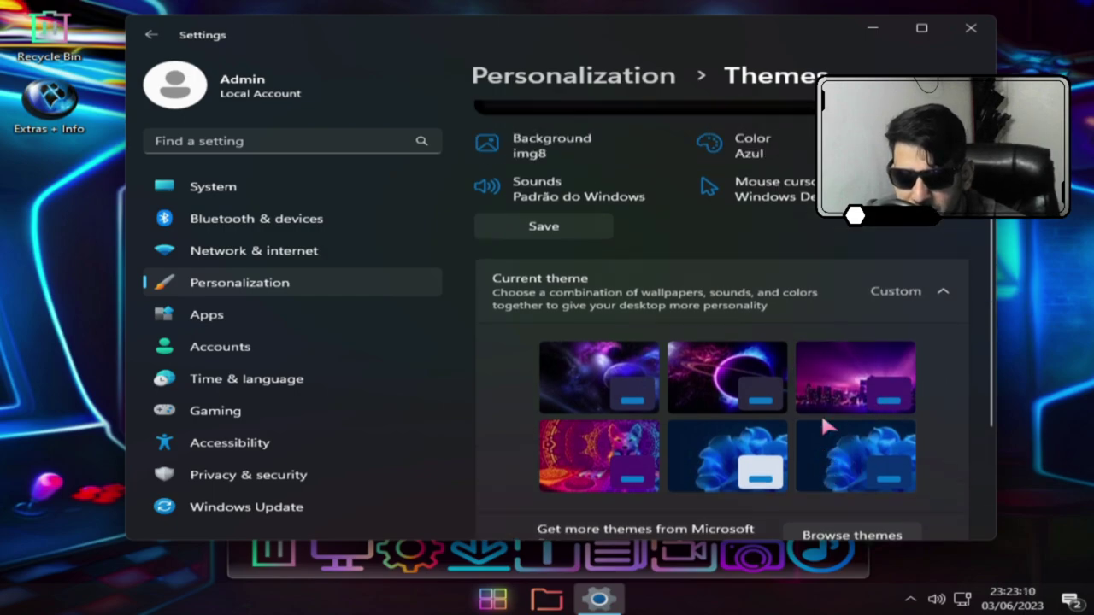
{"action": "scroll", "coordinate": [822, 419], "scroll_direction": "down", "scroll_amount": 3}
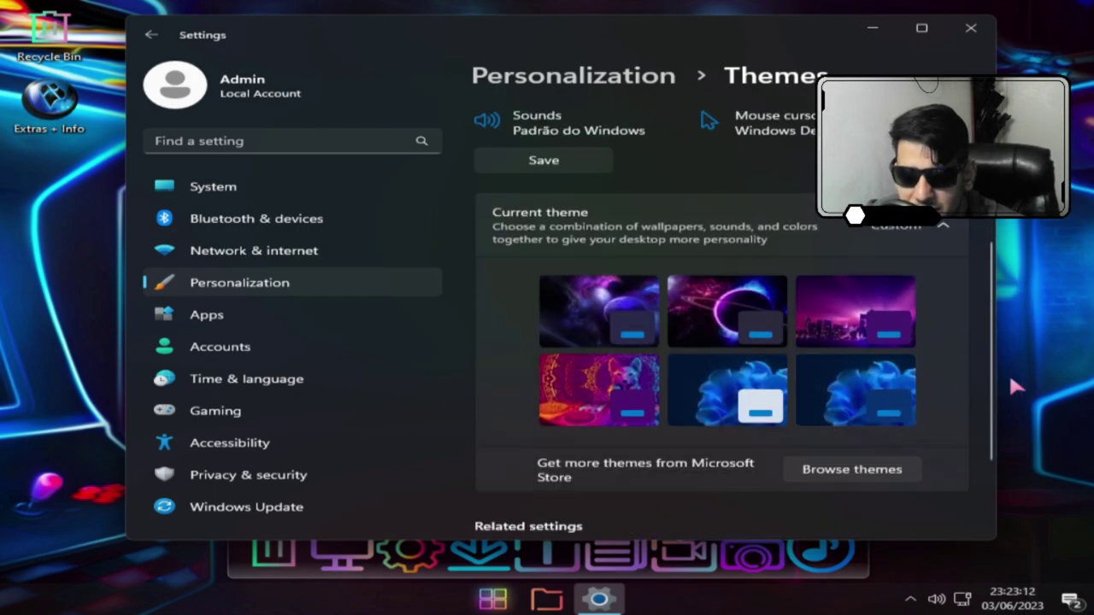
Minimize Settings, view Este Computador in File Explorer, close that window, and return to the Themes settings.
{"action": "left_click", "coordinate": [868, 28]}
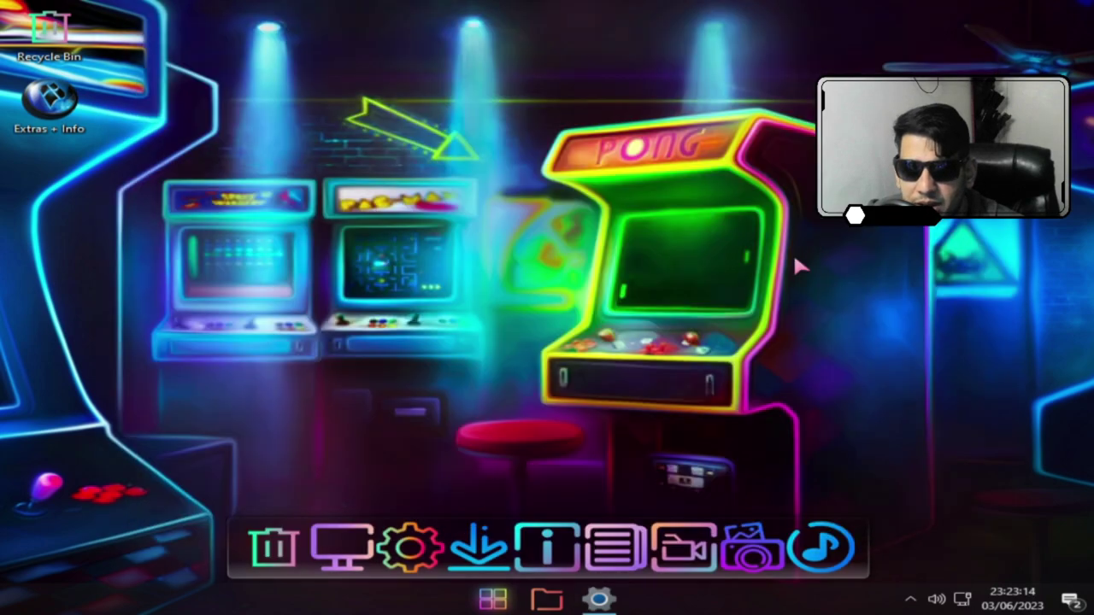
{"action": "left_click", "coordinate": [551, 603]}
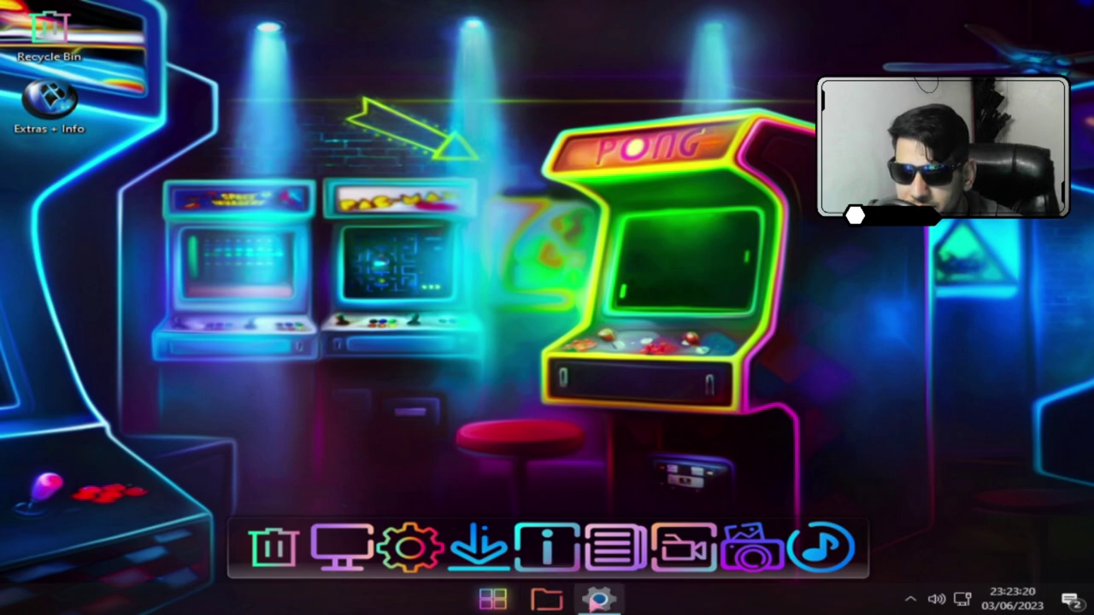
{"action": "left_click", "coordinate": [598, 600]}
{"action": "scroll", "coordinate": [671, 412], "scroll_direction": "down", "scroll_amount": 2}
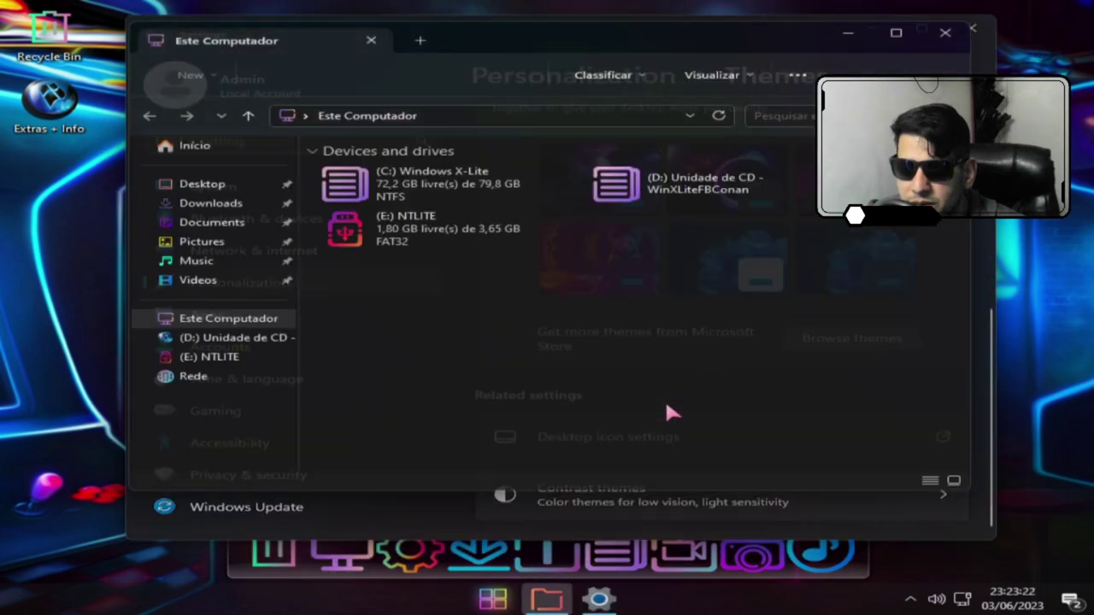
{"action": "left_click", "coordinate": [946, 36]}
{"action": "scroll", "coordinate": [833, 341], "scroll_direction": "up", "scroll_amount": 4}
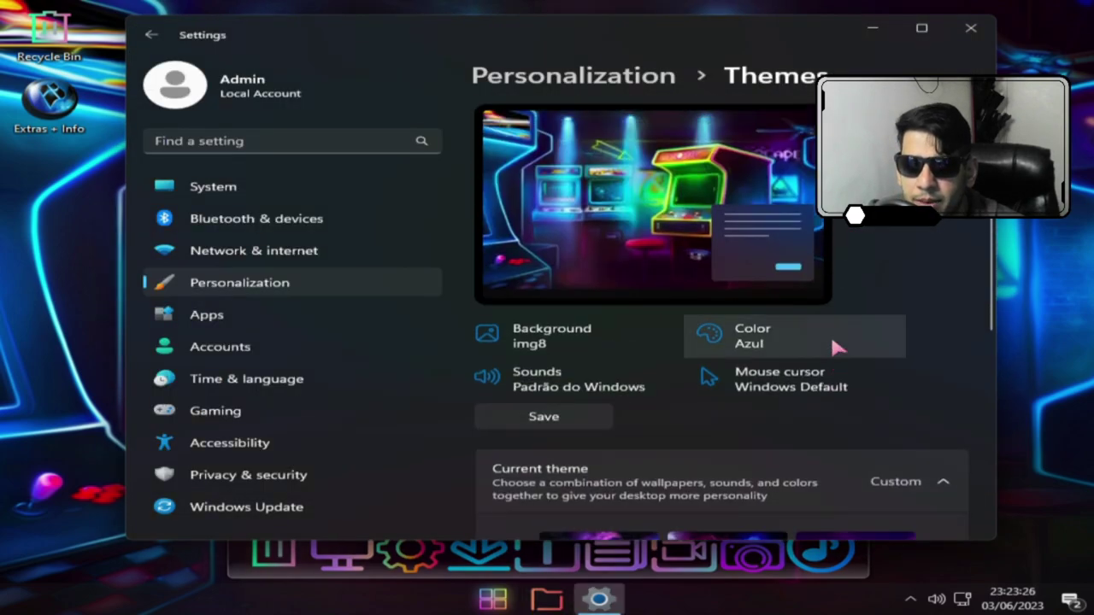
Try the Neon Galaxy theme, switch to Neon Pink Planet, and open File Explorer to check its appearance.
{"action": "scroll", "coordinate": [833, 342], "scroll_direction": "down", "scroll_amount": 5}
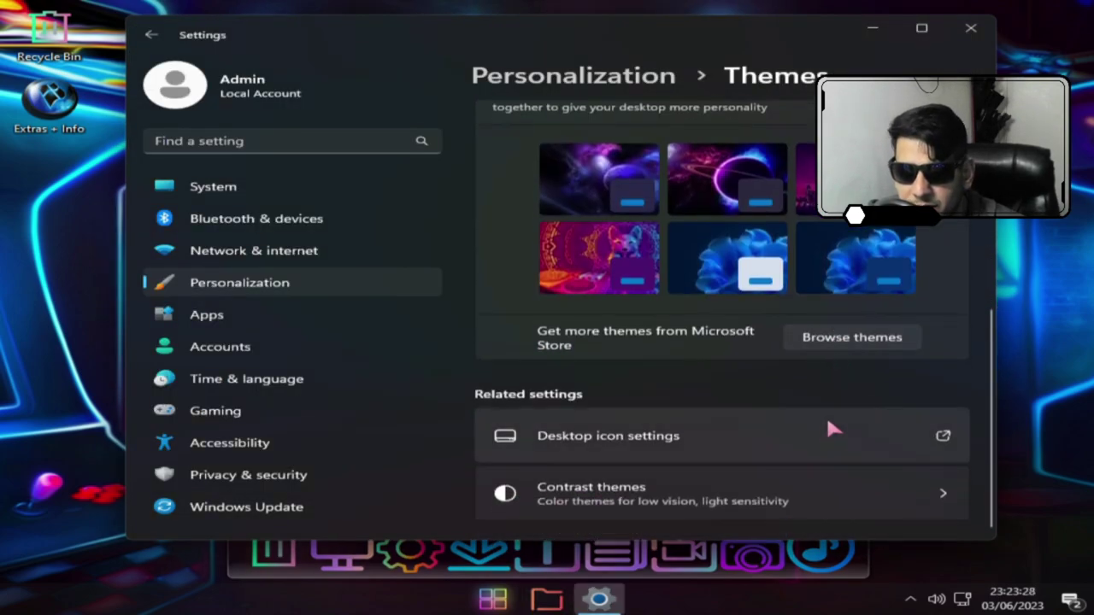
{"action": "scroll", "coordinate": [834, 418], "scroll_direction": "up", "scroll_amount": 2}
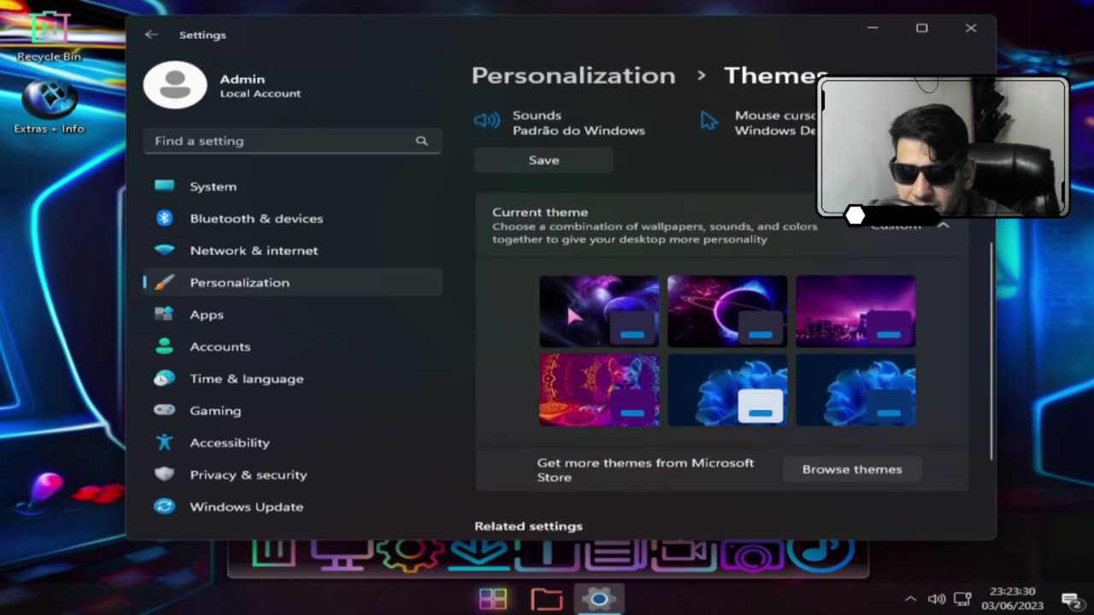
{"action": "left_click", "coordinate": [568, 309]}
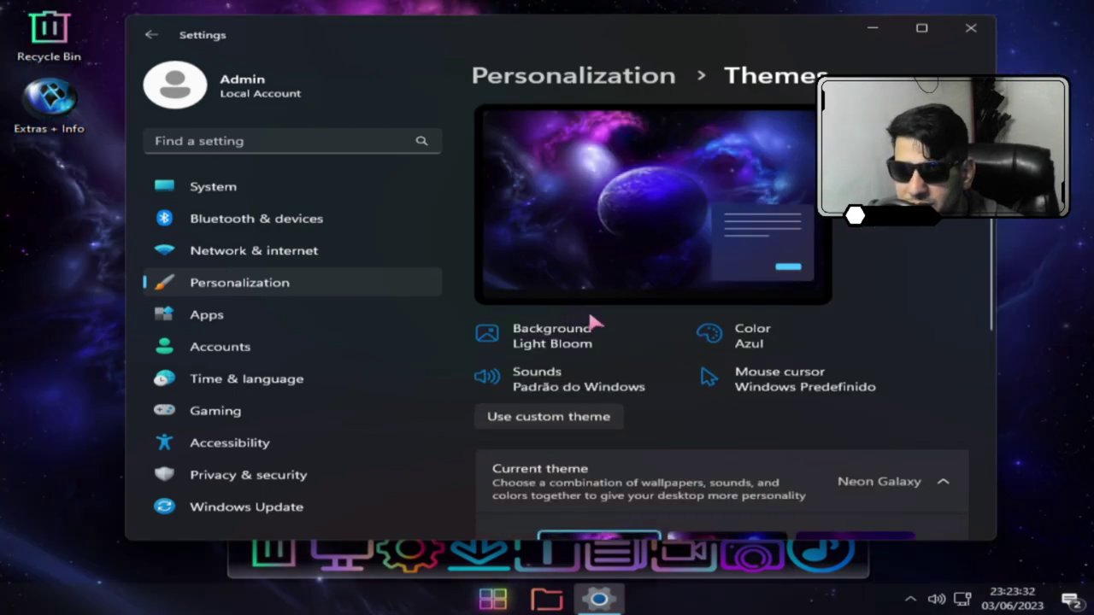
{"action": "scroll", "coordinate": [679, 423], "scroll_direction": "down", "scroll_amount": 3}
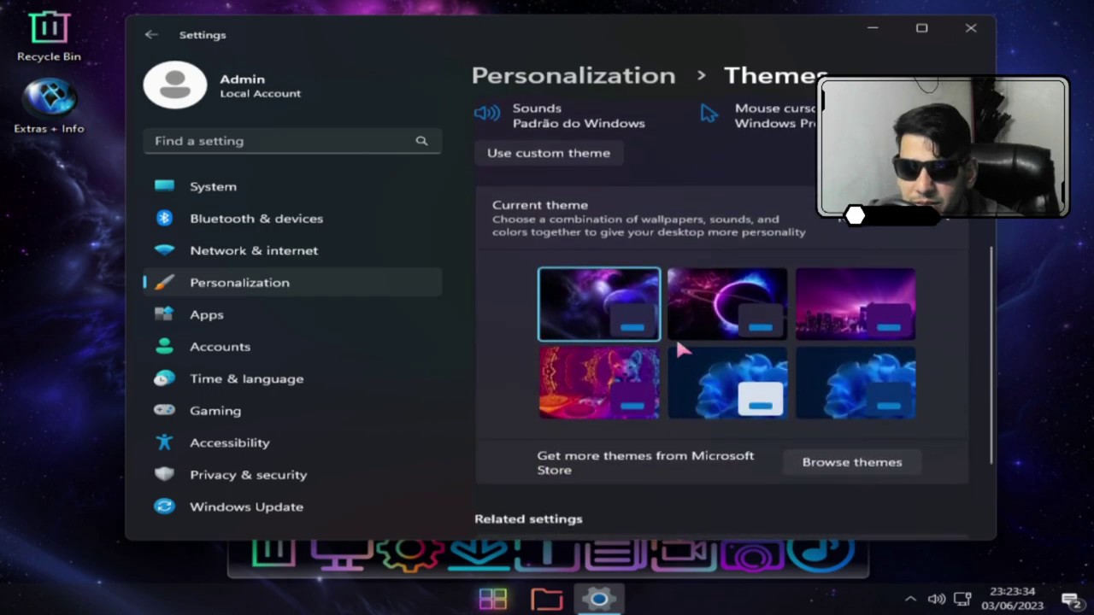
{"action": "left_click", "coordinate": [684, 290]}
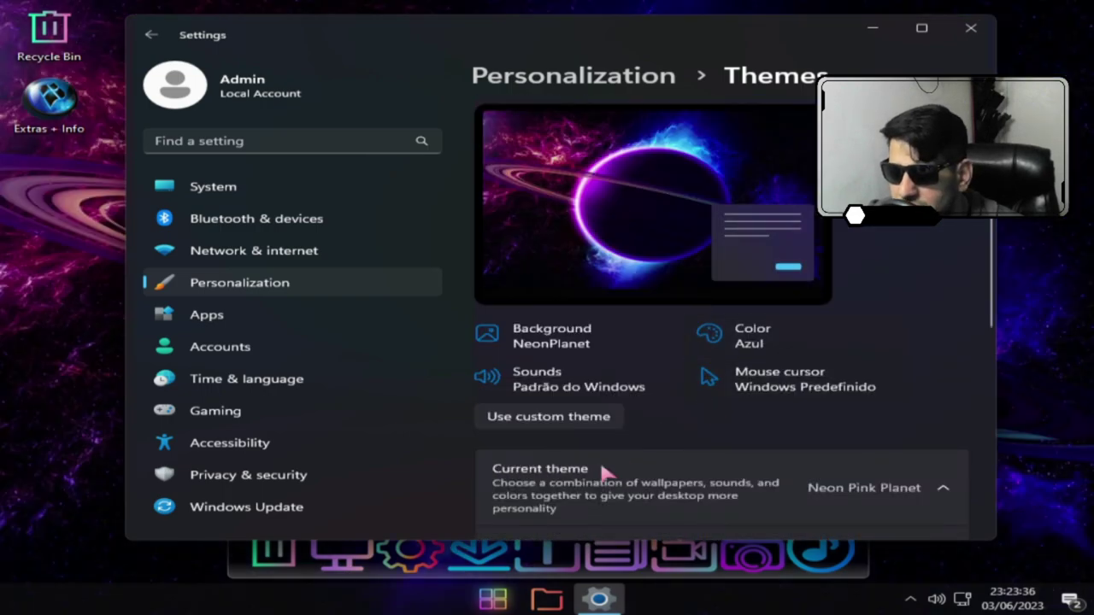
{"action": "left_click", "coordinate": [548, 598]}
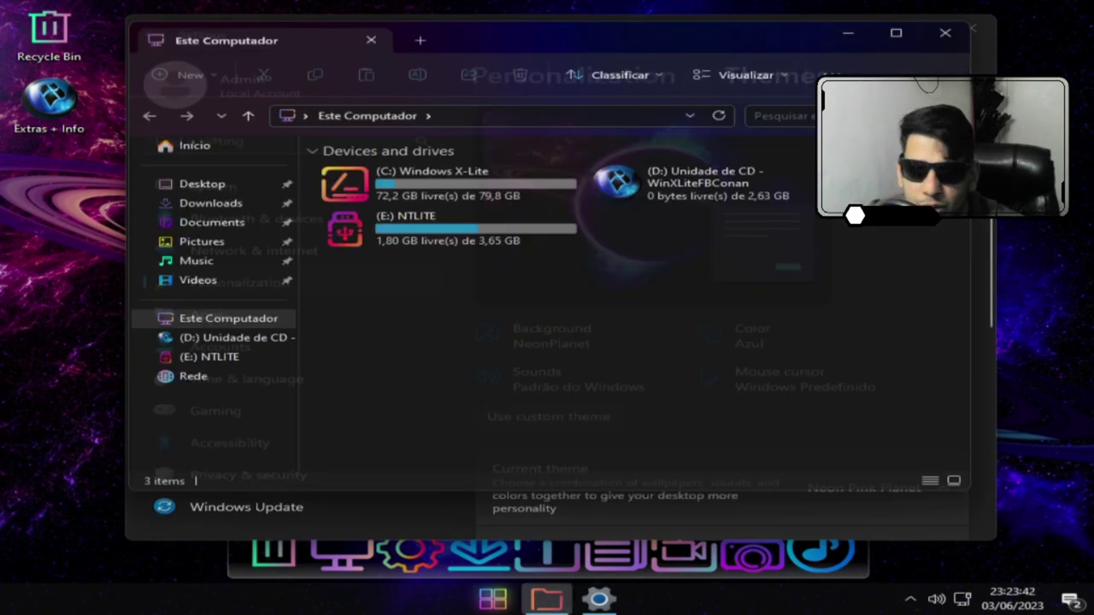
Apply the Windows Light Classic theme, check its look in a File Explorer window, and close that window.
{"action": "scroll", "coordinate": [827, 412], "scroll_direction": "down", "scroll_amount": 5}
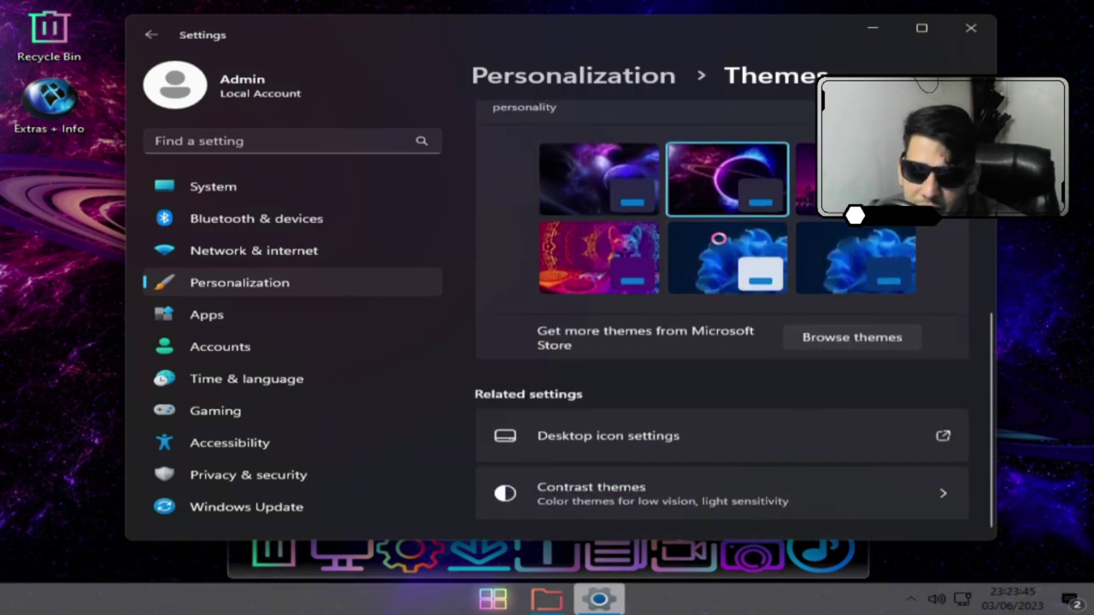
{"action": "left_click", "coordinate": [547, 600]}
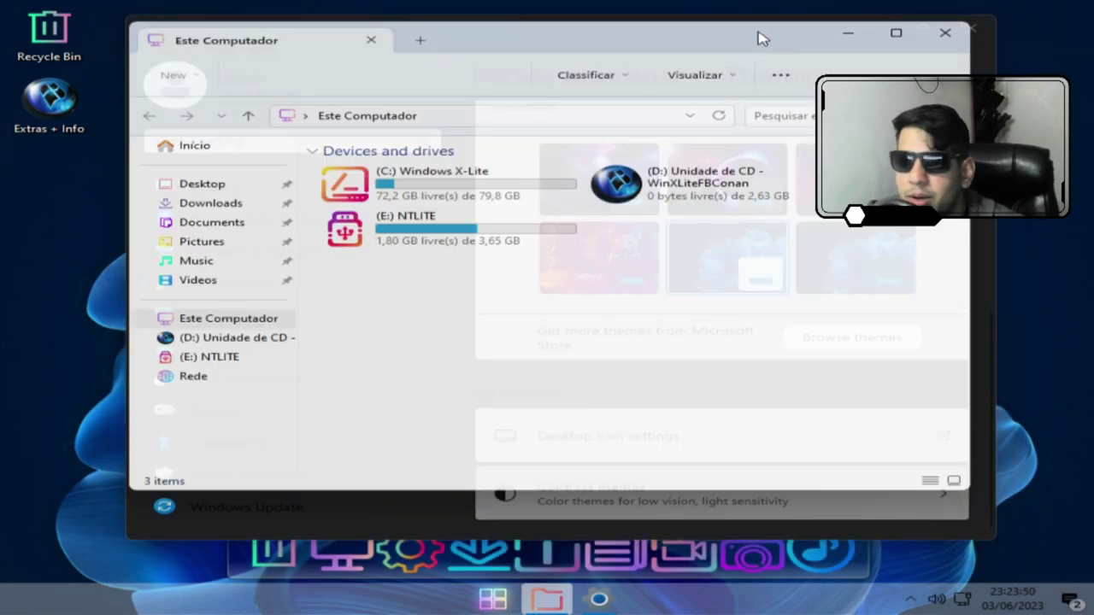
{"action": "left_click_drag", "start_coordinate": [757, 39], "coordinate": [629, 60]}
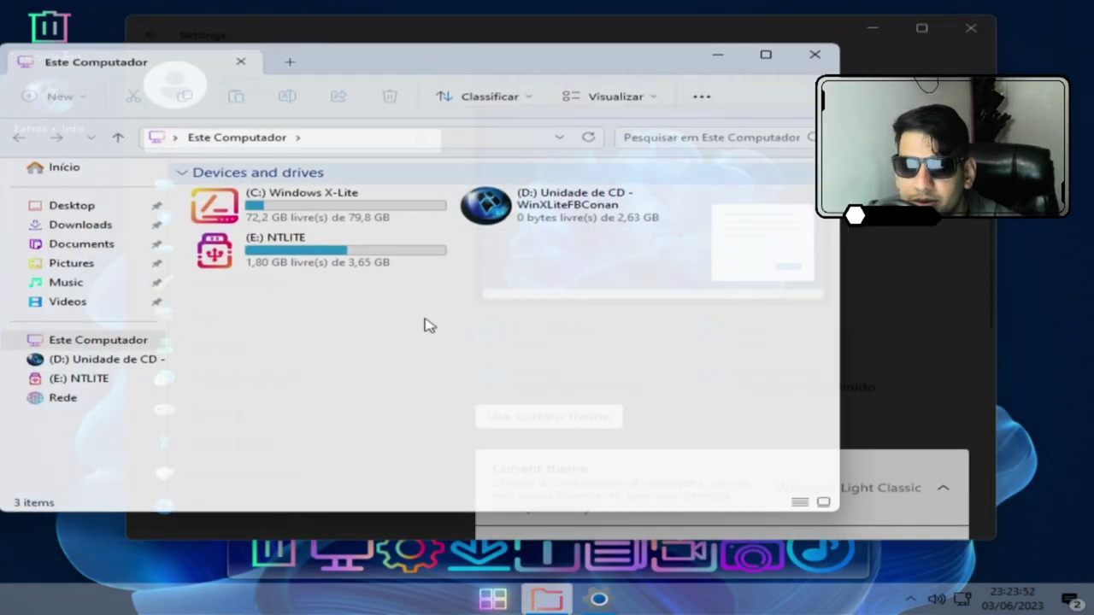
{"action": "left_click", "coordinate": [814, 56]}
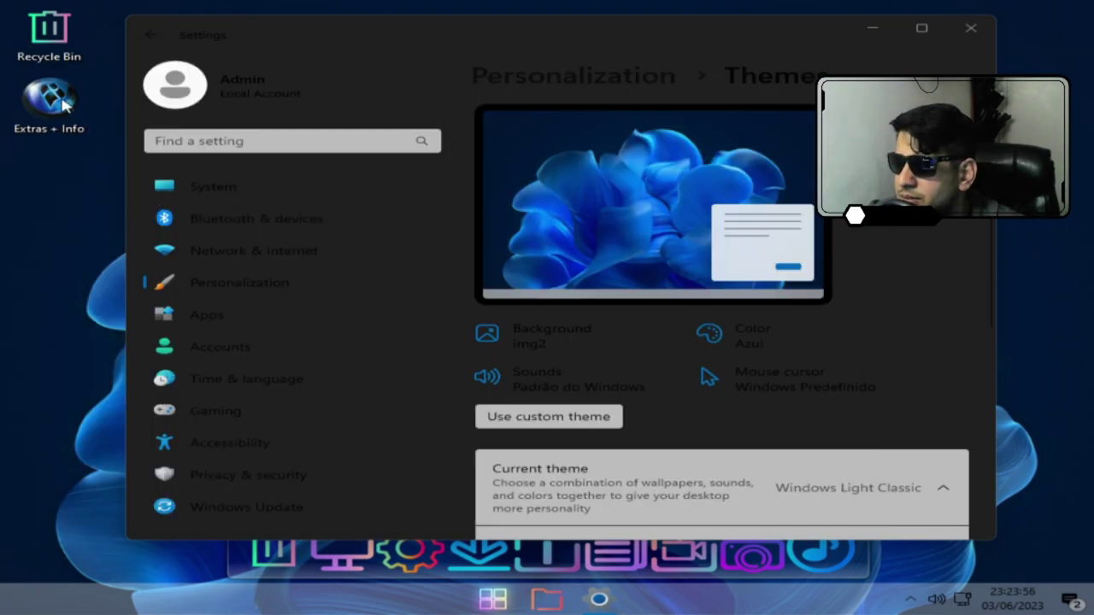
Try the Windows Dark Classic theme, switch to Neon Crystal Fox, and view File Explorer with it.
{"action": "left_click", "coordinate": [780, 458]}
{"action": "scroll", "coordinate": [849, 450], "scroll_direction": "down", "scroll_amount": 3}
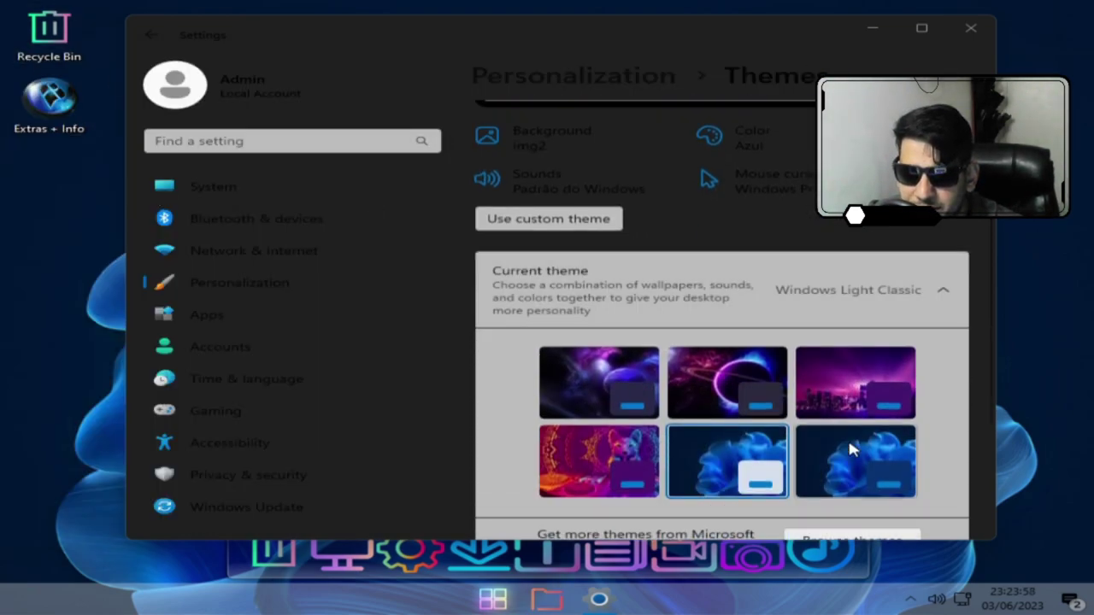
{"action": "scroll", "coordinate": [849, 450], "scroll_direction": "down", "scroll_amount": 2}
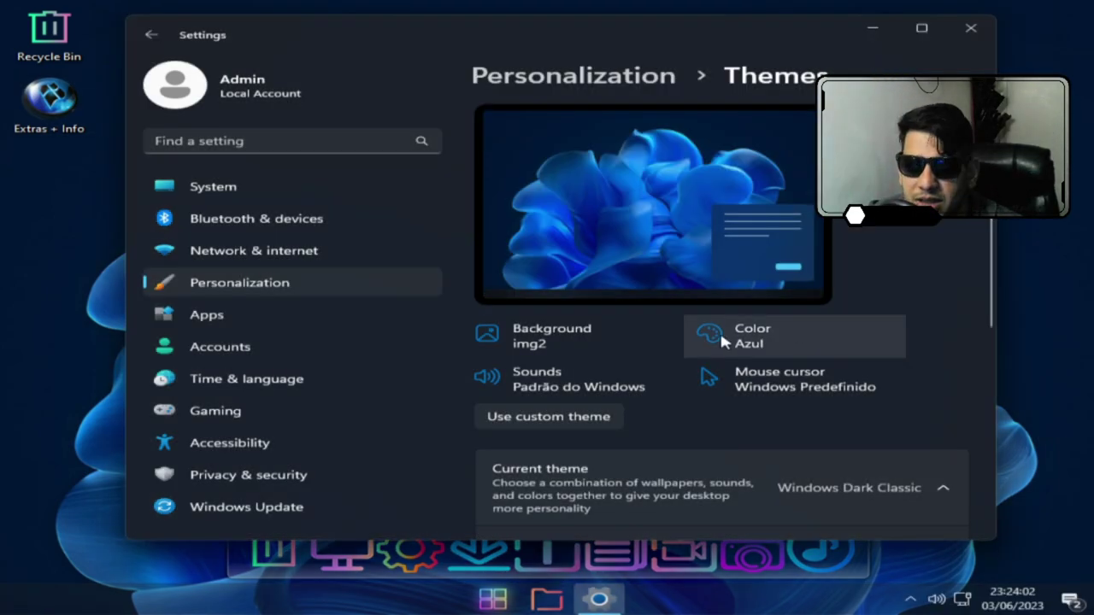
{"action": "scroll", "coordinate": [919, 342], "scroll_direction": "down", "scroll_amount": 5}
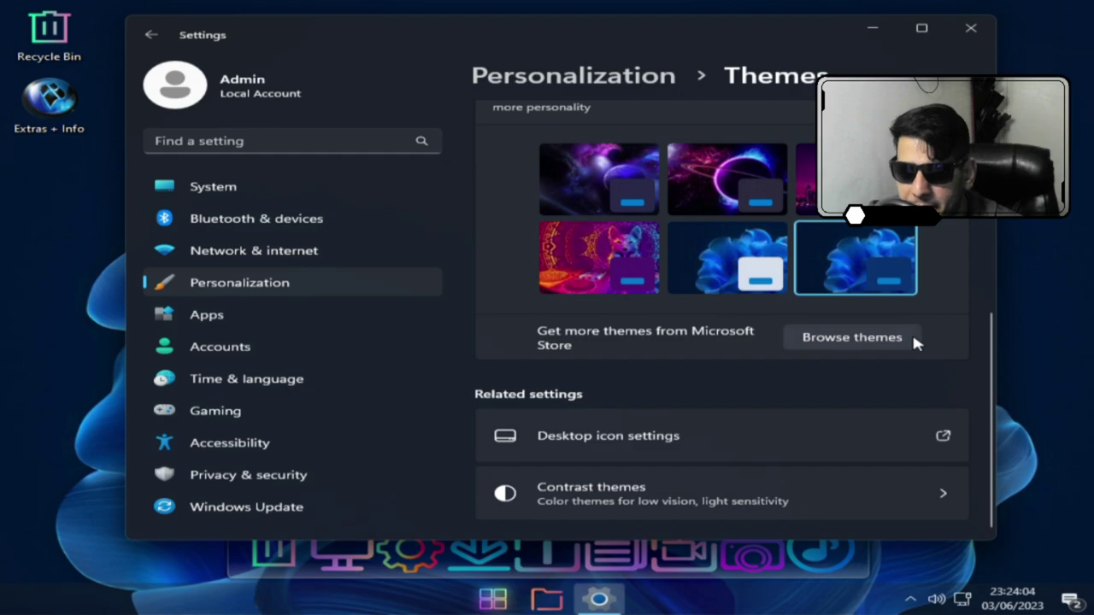
{"action": "left_click", "coordinate": [598, 256]}
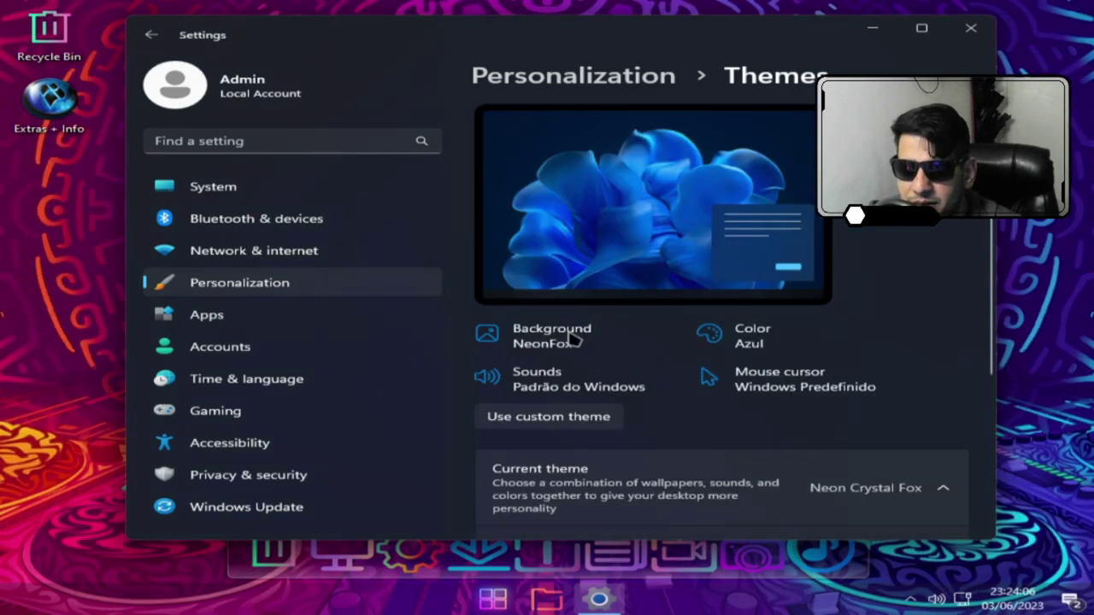
{"action": "left_click", "coordinate": [547, 602]}
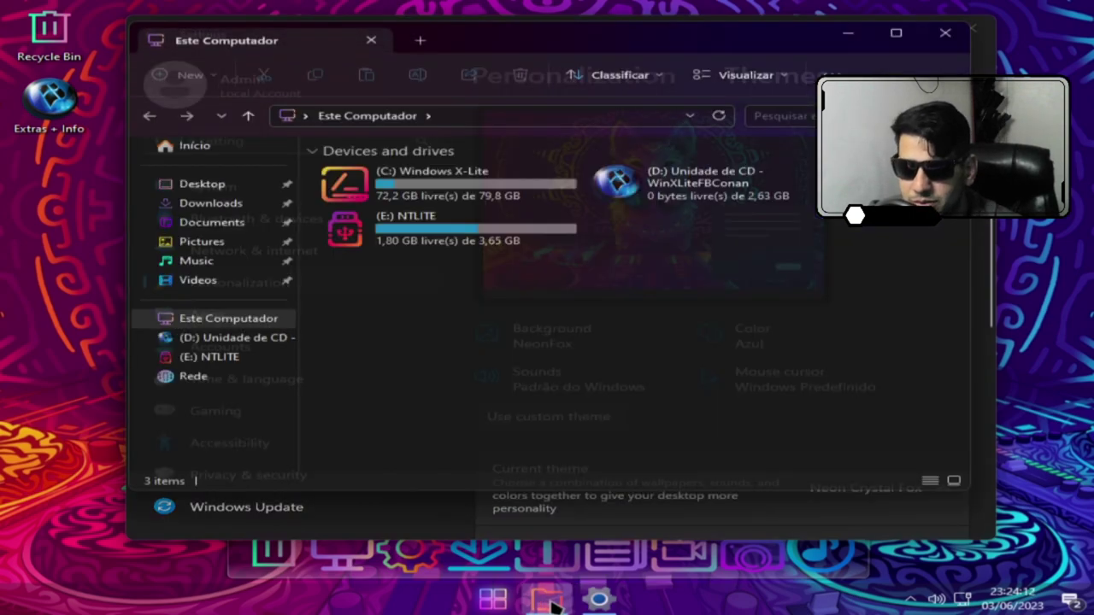
Return to the Themes settings, try the Neon Pink City theme, and switch back to Windows Light Classic.
{"action": "left_click", "coordinate": [723, 459]}
{"action": "scroll", "coordinate": [830, 390], "scroll_direction": "down", "scroll_amount": 5}
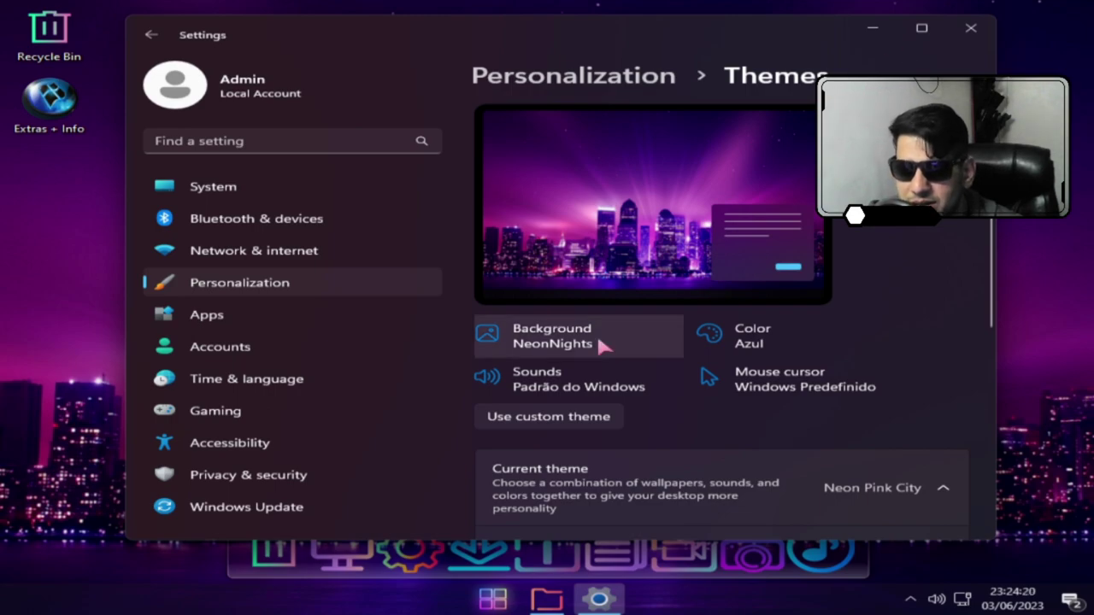
{"action": "scroll", "coordinate": [646, 351], "scroll_direction": "down", "scroll_amount": 5}
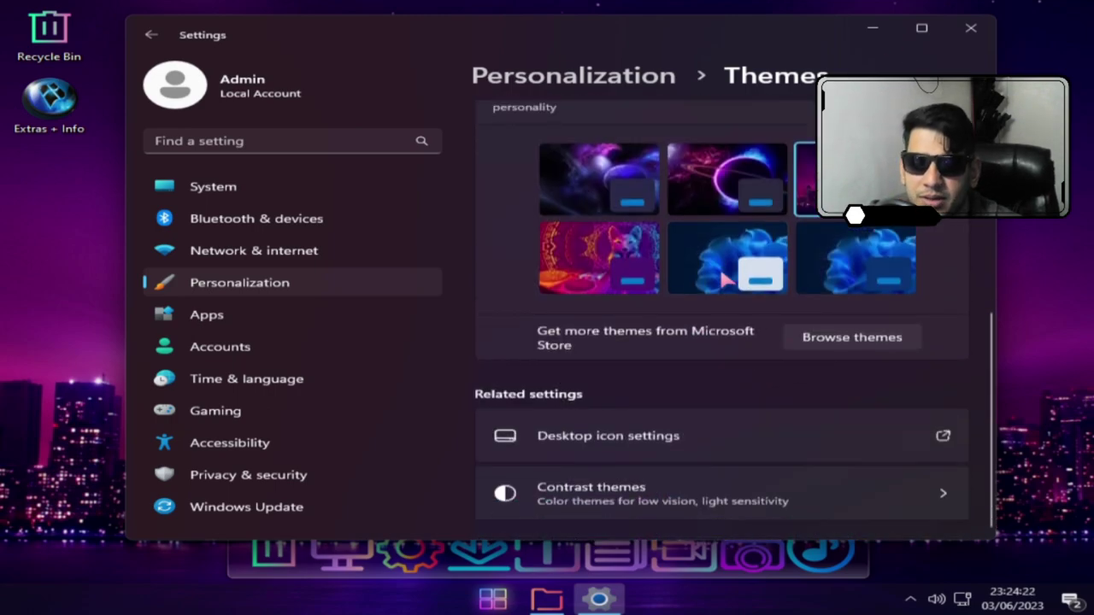
{"action": "left_click", "coordinate": [718, 265]}
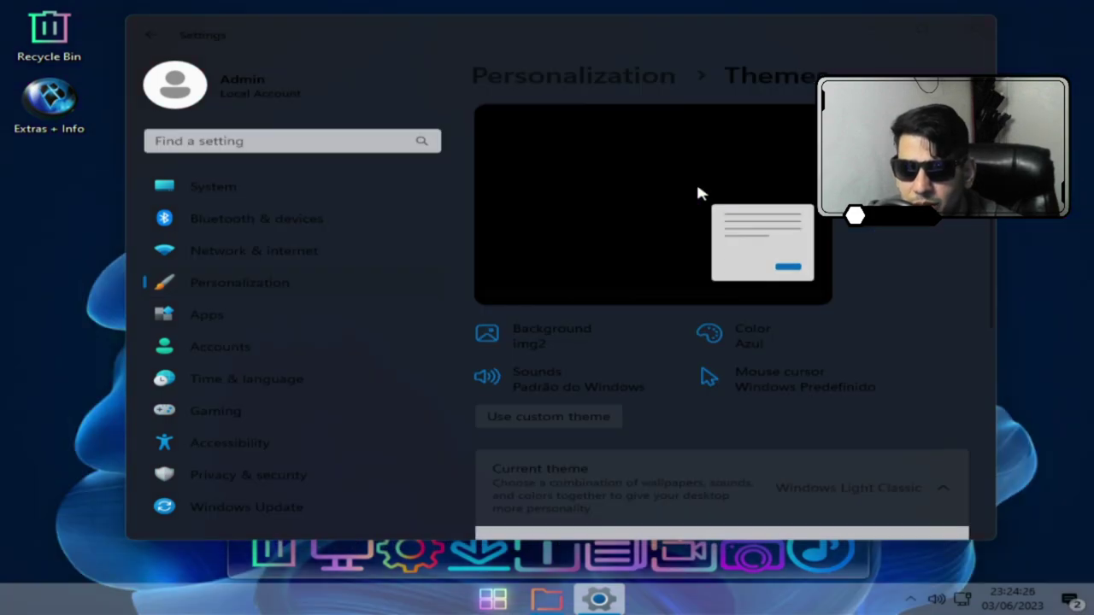
{"action": "scroll", "coordinate": [758, 371], "scroll_direction": "down", "scroll_amount": 5}
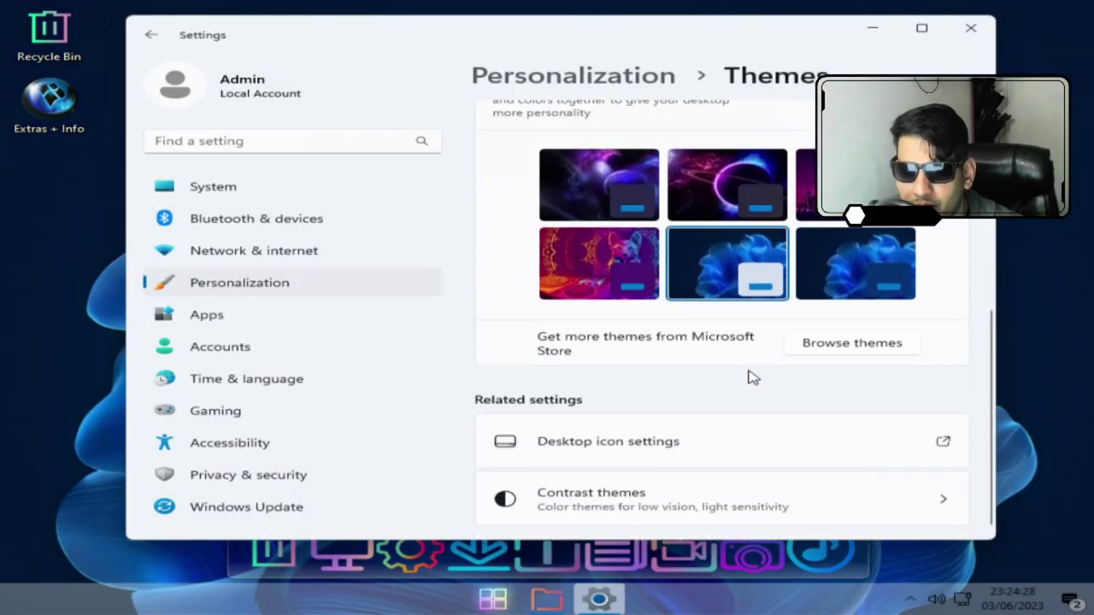
Apply the Neon Pink Planet theme, minimize Settings to view the desktop, and check the theme's look in the File Explorer window.
{"action": "left_click", "coordinate": [740, 174]}
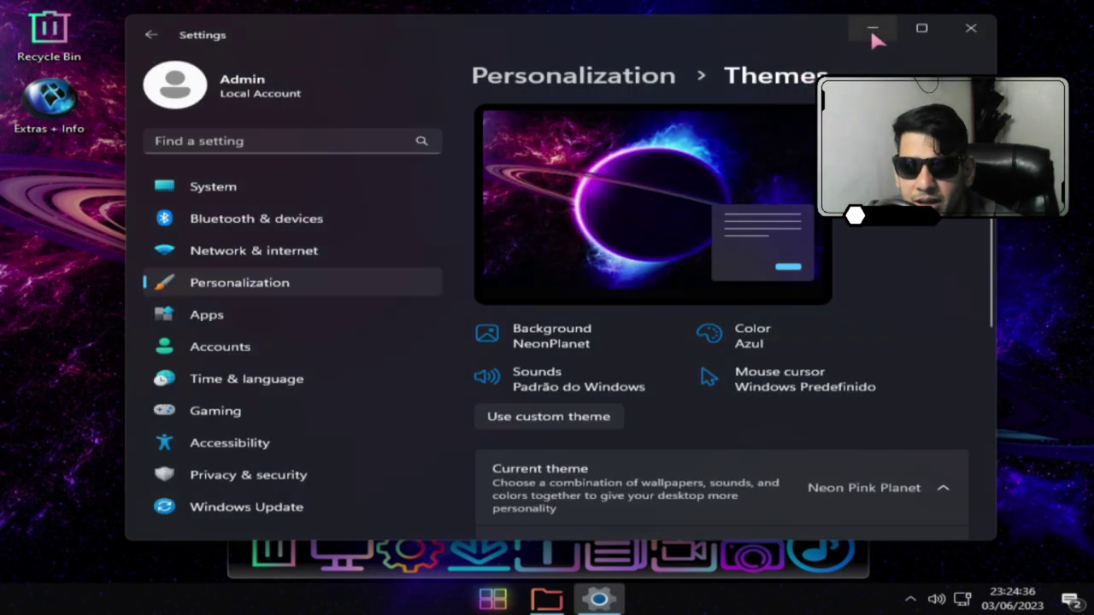
{"action": "left_click", "coordinate": [872, 31]}
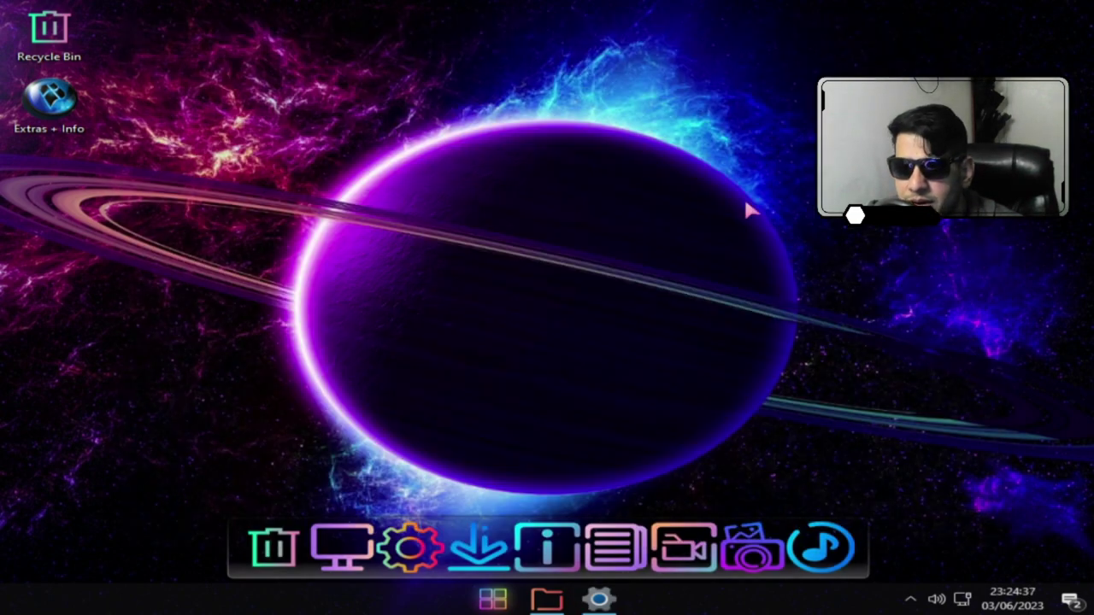
{"action": "left_click", "coordinate": [547, 599]}
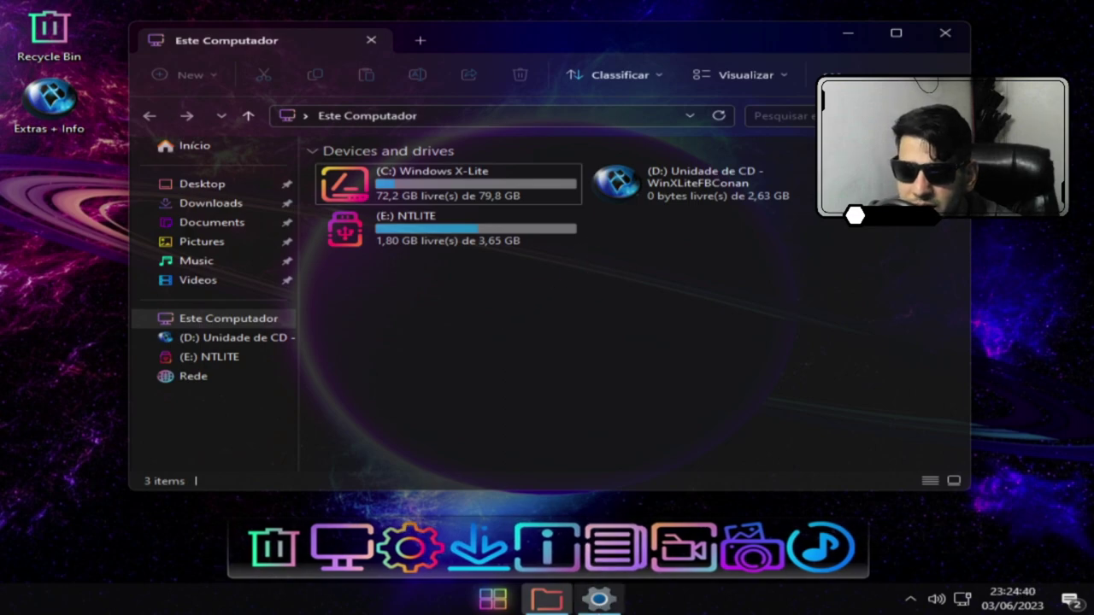
Return to the Themes settings, apply the Neon Galaxy theme, then minimize Settings and close File Explorer to show the desktop.
{"action": "left_click", "coordinate": [599, 599]}
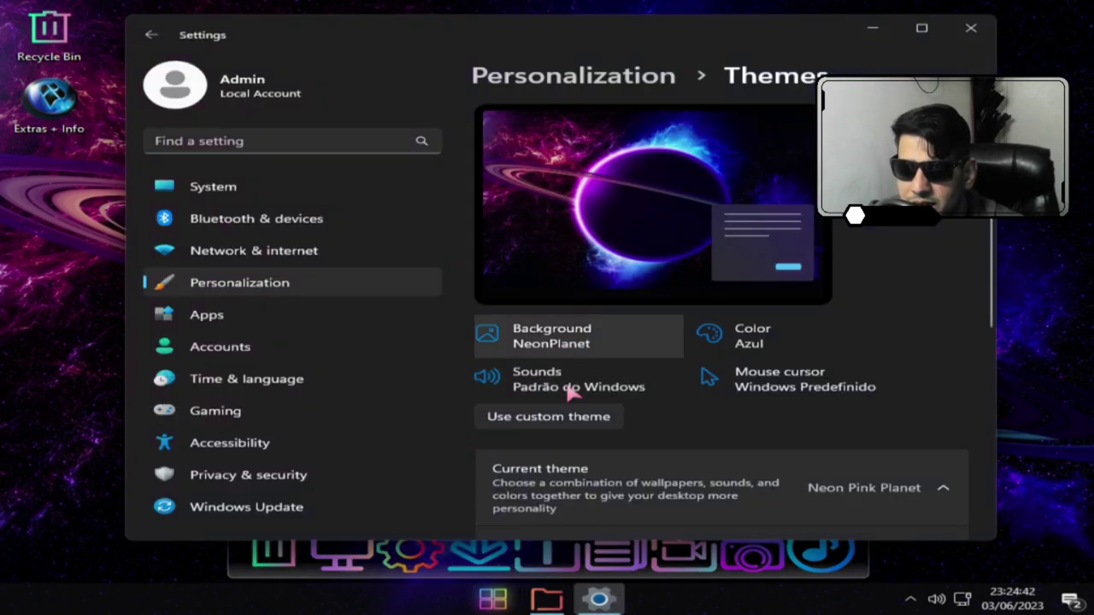
{"action": "scroll", "coordinate": [640, 427], "scroll_direction": "down", "scroll_amount": 2}
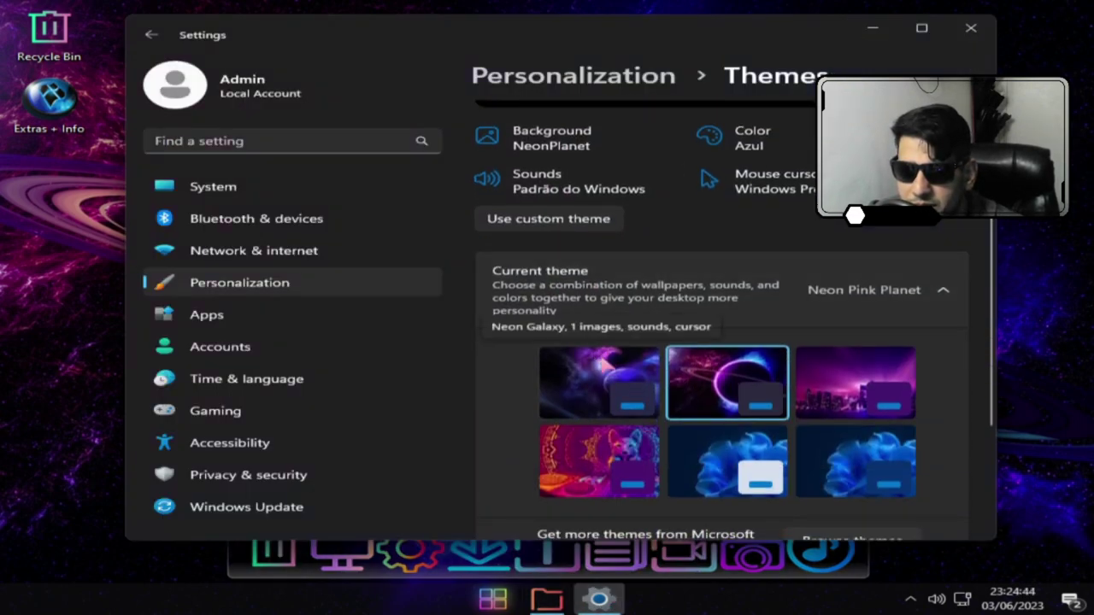
{"action": "left_click", "coordinate": [603, 359]}
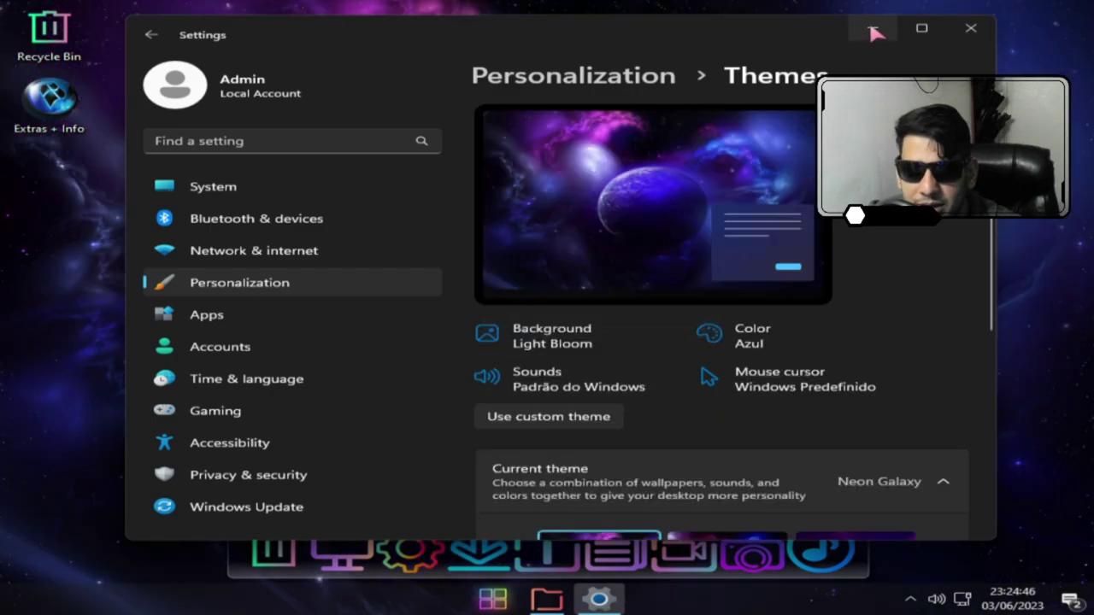
{"action": "left_click", "coordinate": [872, 30]}
{"action": "left_click", "coordinate": [941, 36]}
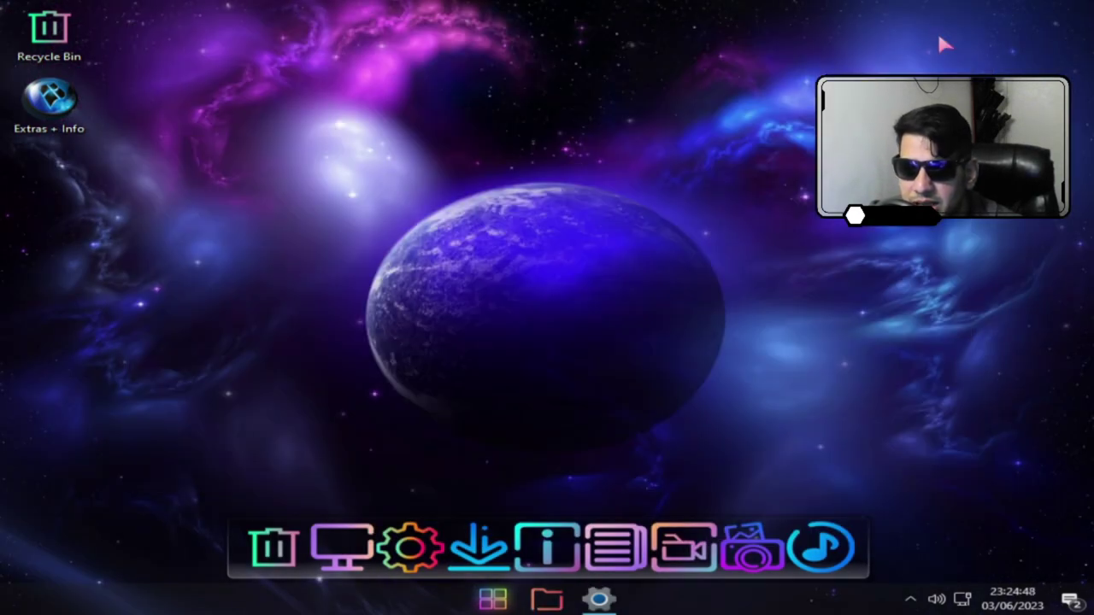